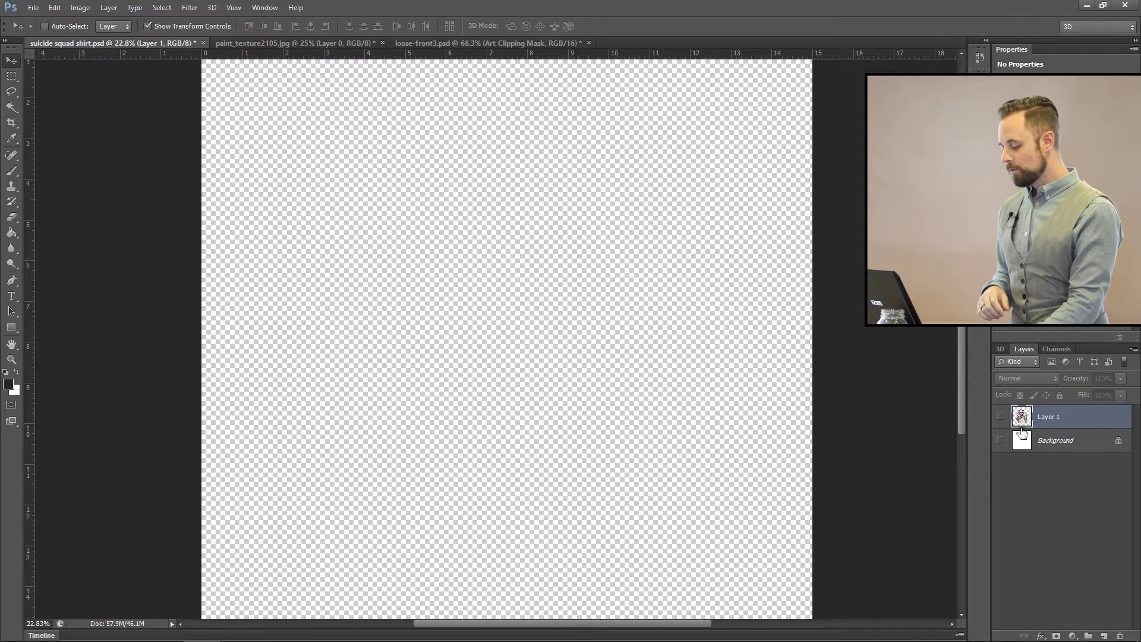
Make Layer 1 with the screaming figure visible.
left_click(1001, 417)
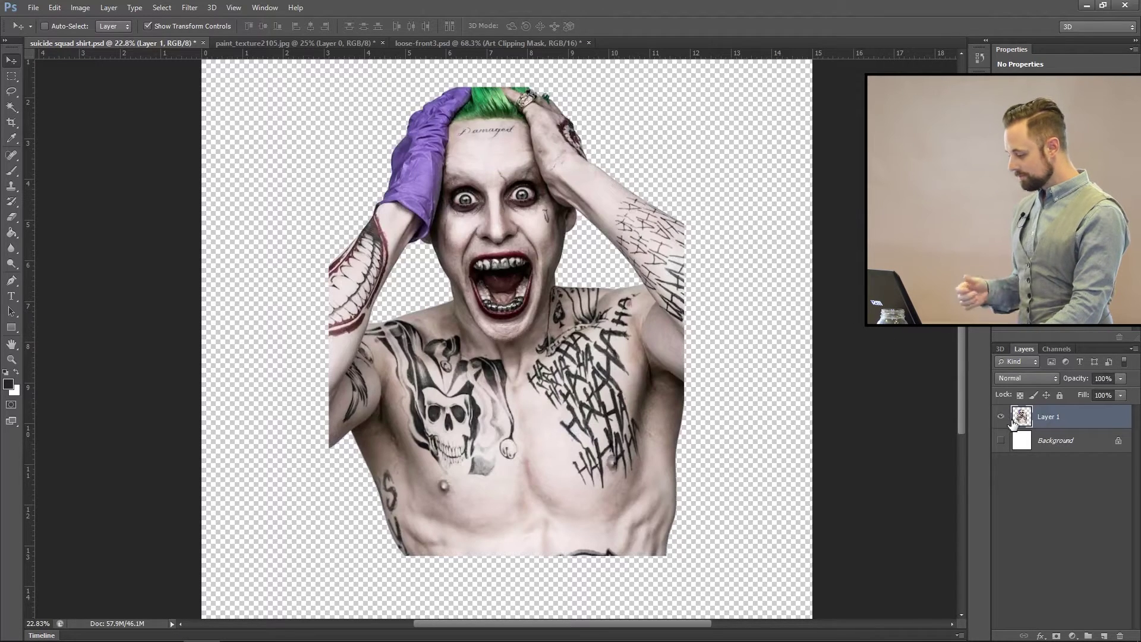
scroll(467, 231, "down", 2)
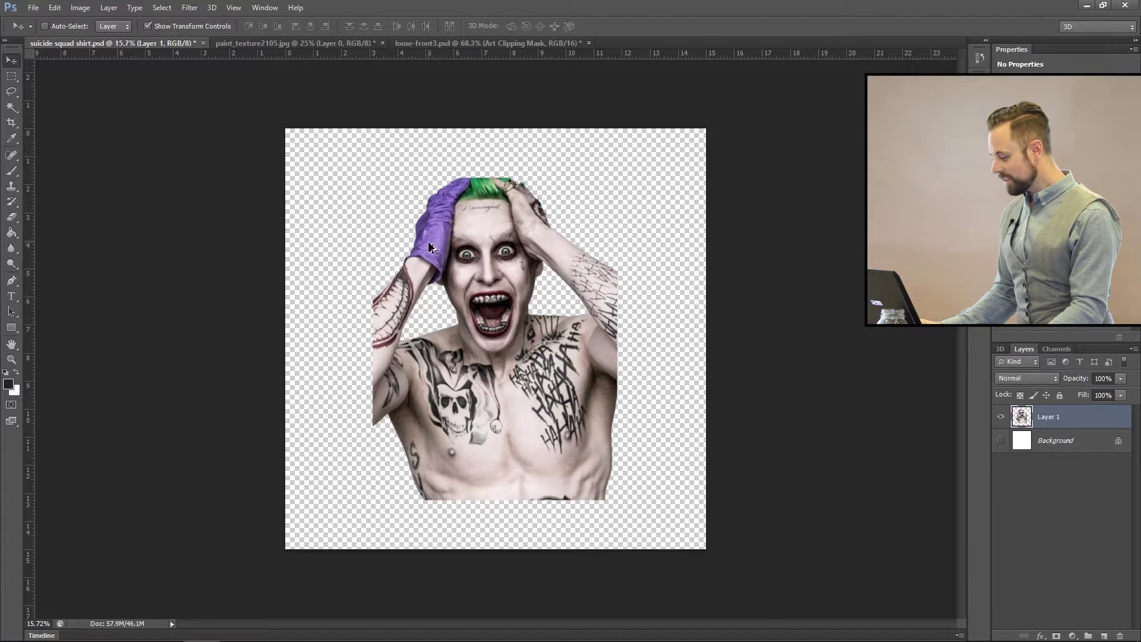
scroll(428, 241, "up", 1)
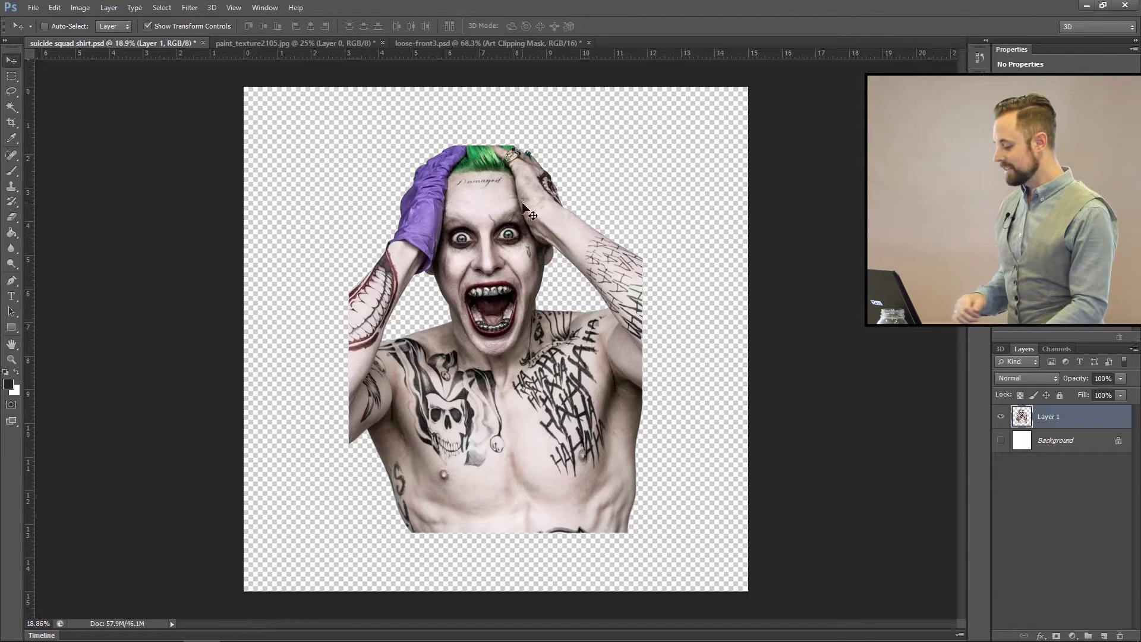
left_click(510, 250)
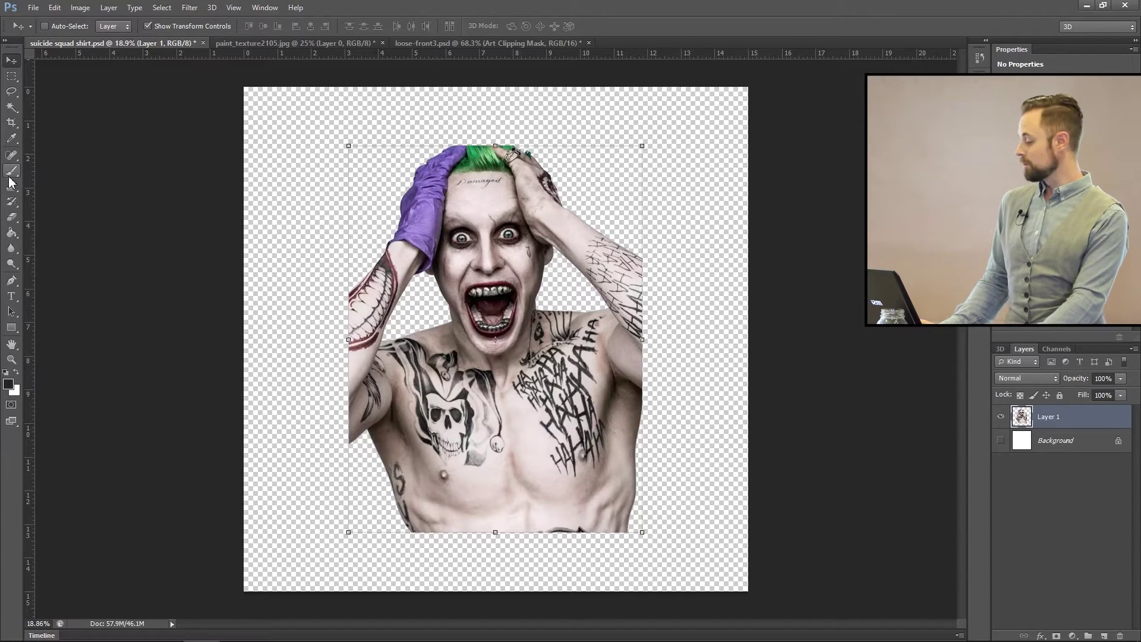
Select all dark areas of the figure with the Magic Wand, sampling the skull tattoo on the chest.
left_click(10, 107)
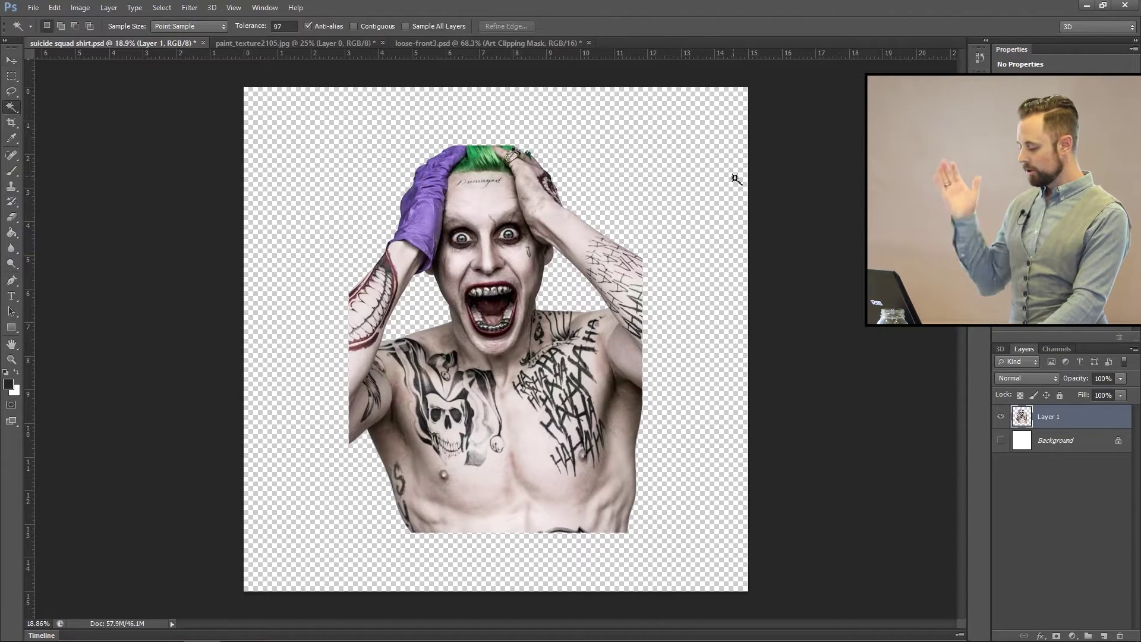
scroll(454, 393, "up", 3)
scroll(454, 393, "down", 2)
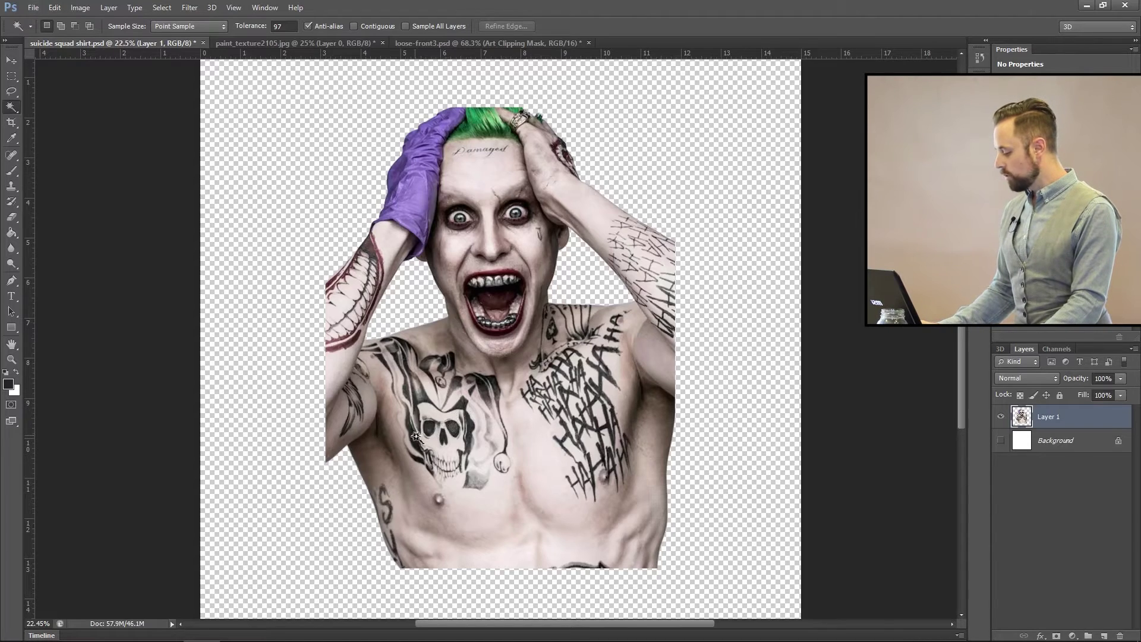
scroll(416, 436, "up", 1)
scroll(416, 437, "up", 1)
scroll(469, 421, "down", 1)
scroll(485, 414, "down", 1)
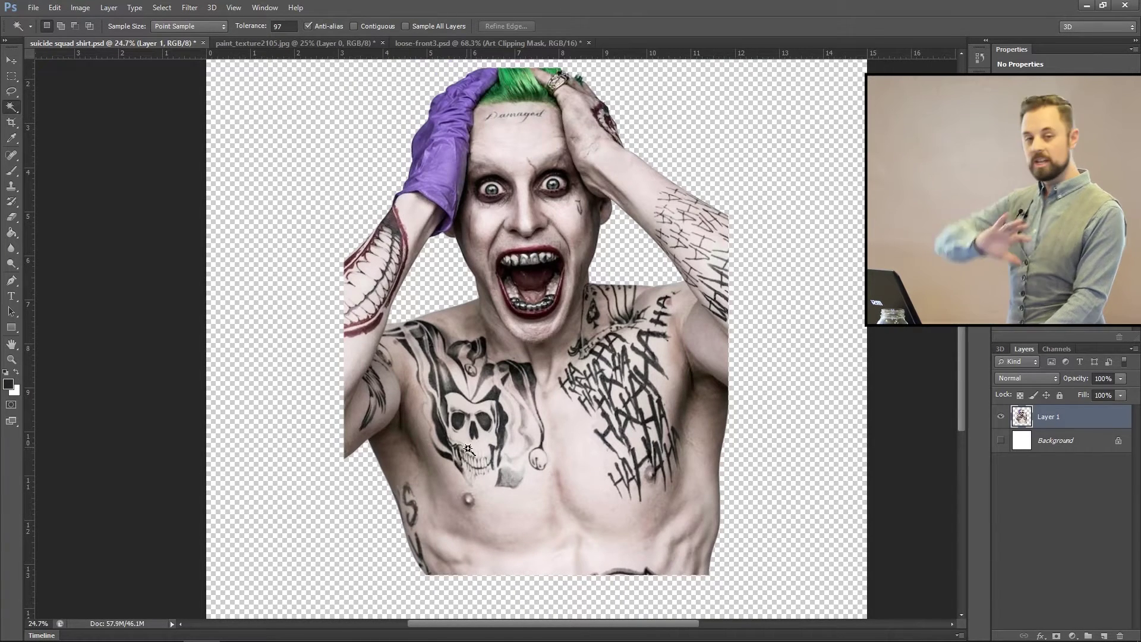
left_click(486, 423)
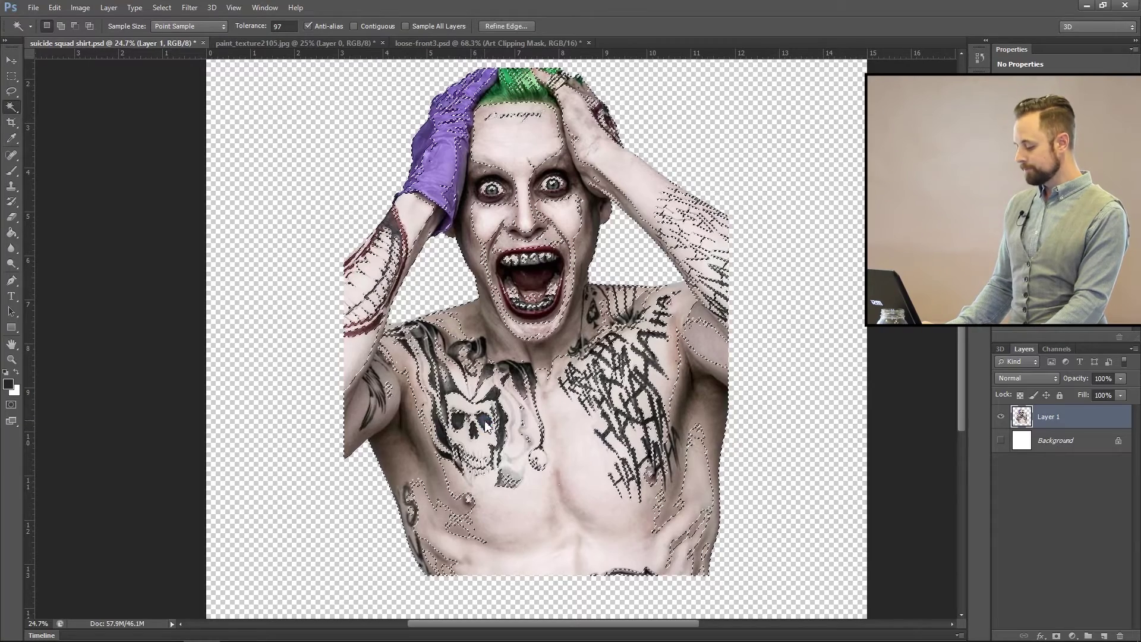
Add a new layer named Background above Layer 1 and fill the selection on it with the dark foreground color.
left_click(1105, 636)
double_click(1050, 418)
type("Background")
key("Return")
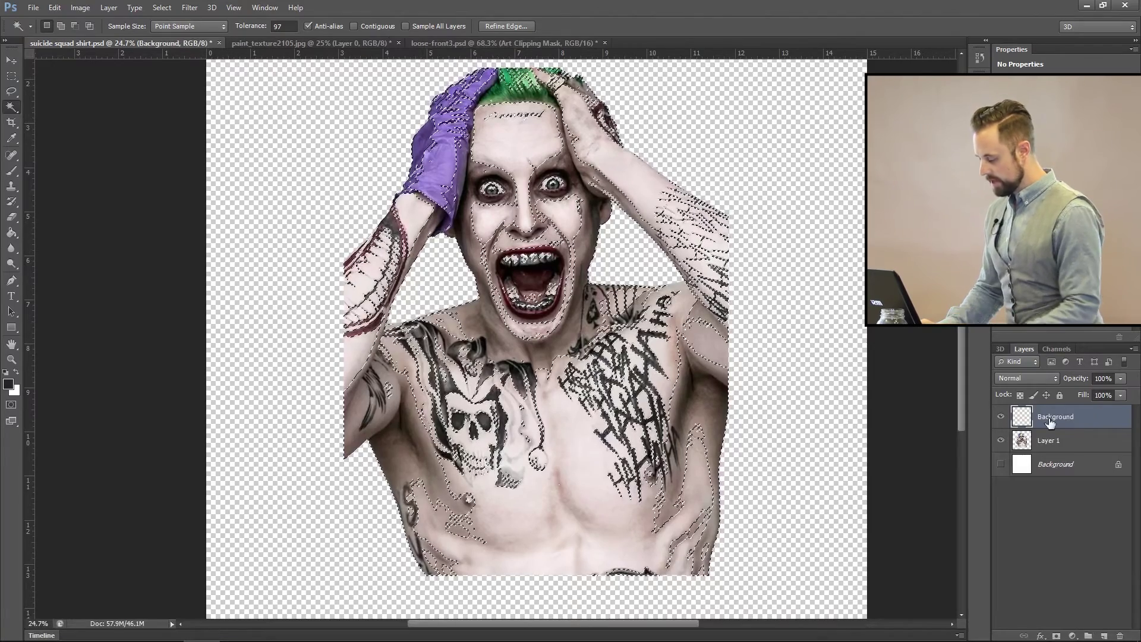
left_click(12, 236)
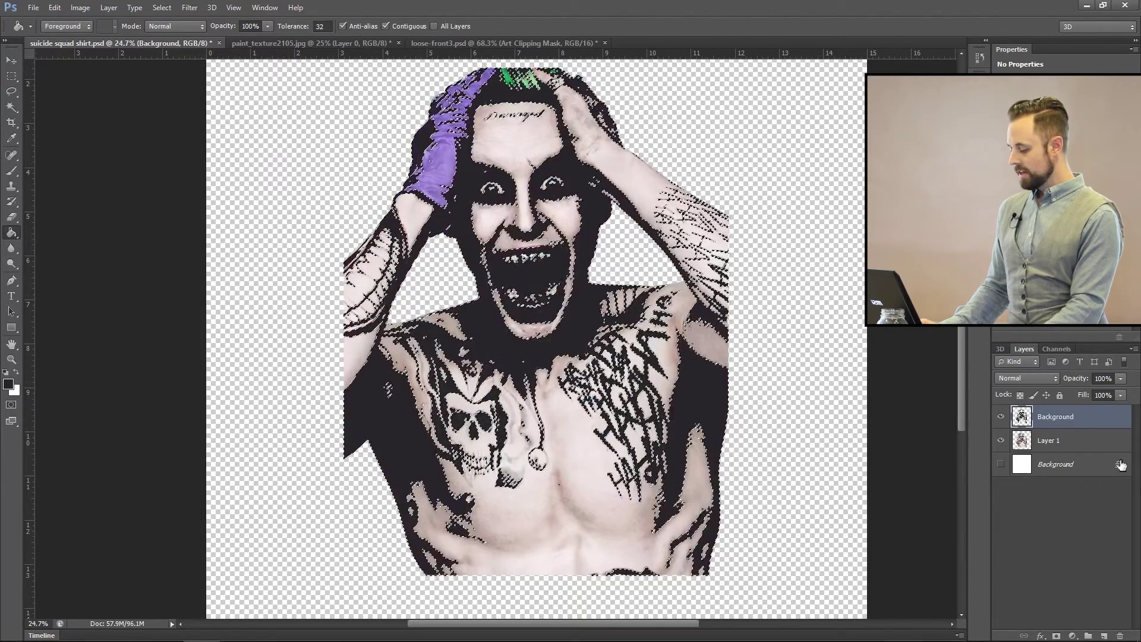
Hide Layer 1 and clear the selection so that only the dark fill artwork is displayed.
left_click(1001, 440)
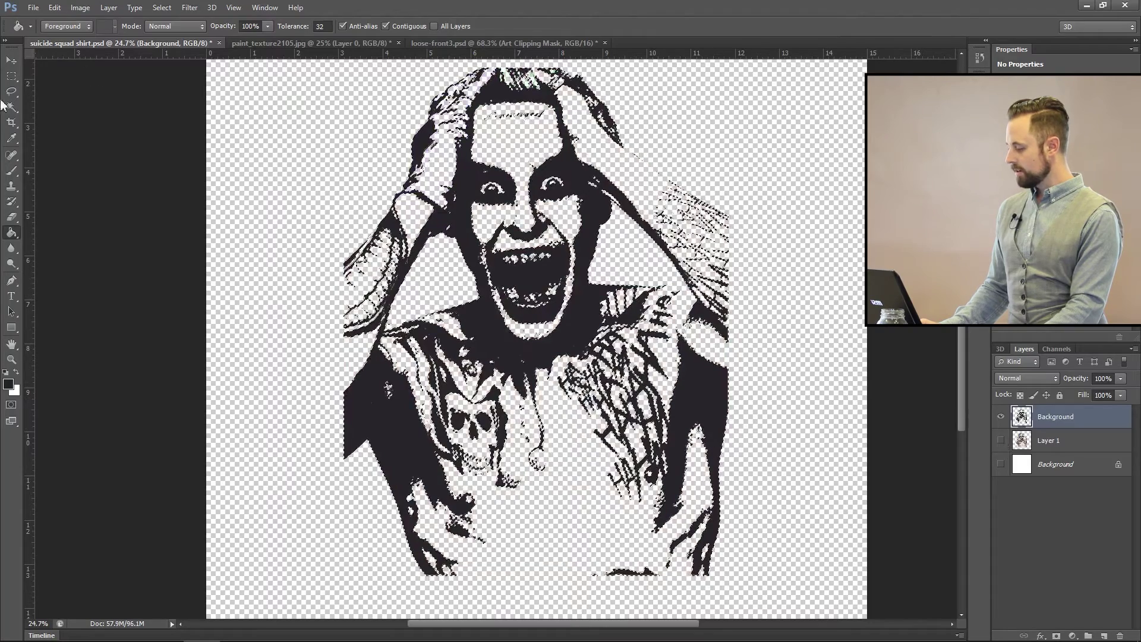
left_click(11, 76)
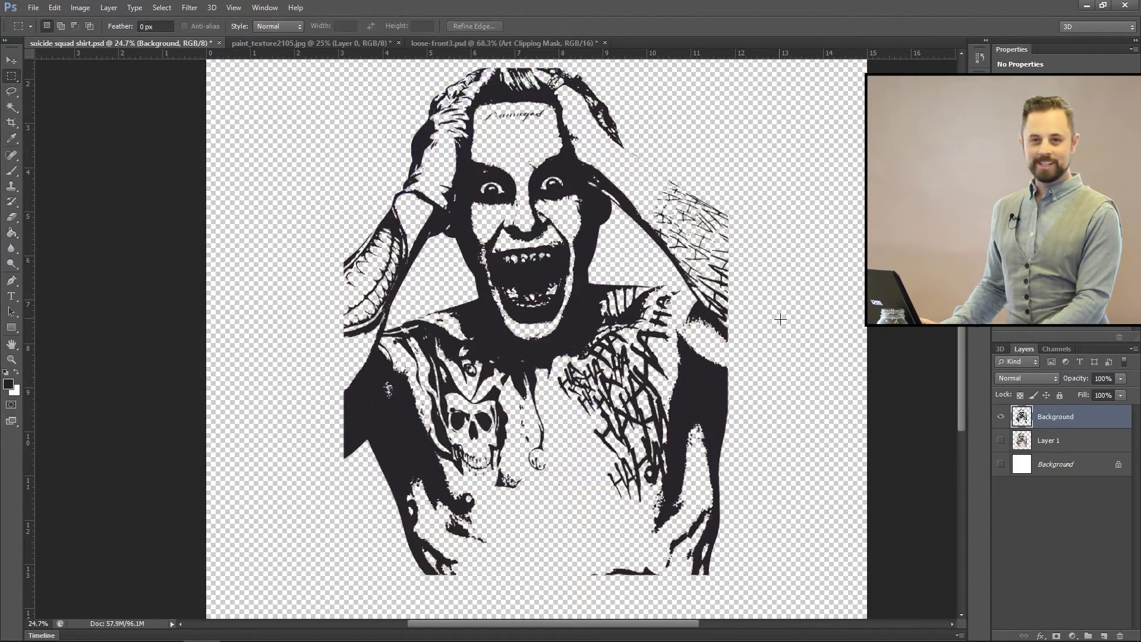
scroll(737, 321, "down", 1)
scroll(594, 255, "right", 1)
scroll(539, 222, "up", 1)
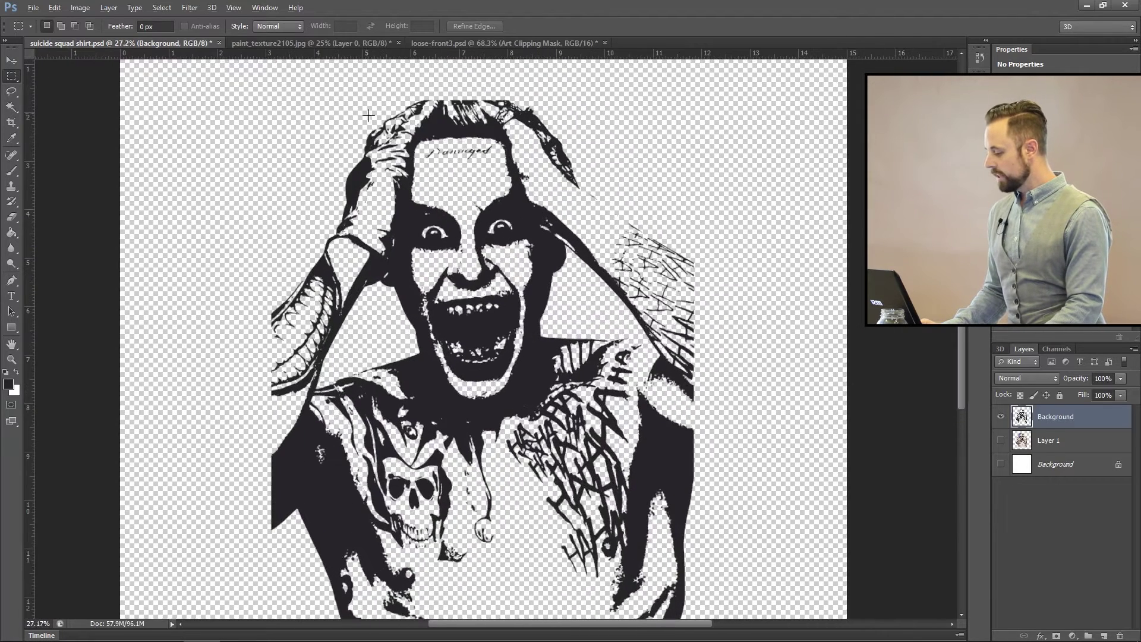
key("alt")
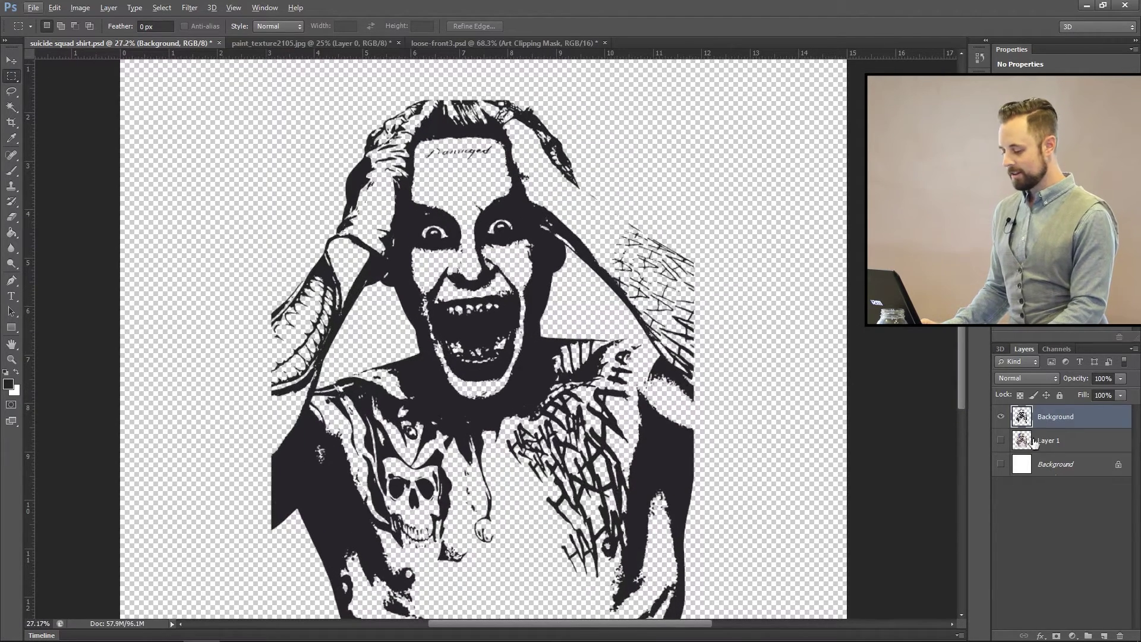
Show Layer 1 again beneath the dark fill artwork.
left_click(1002, 441)
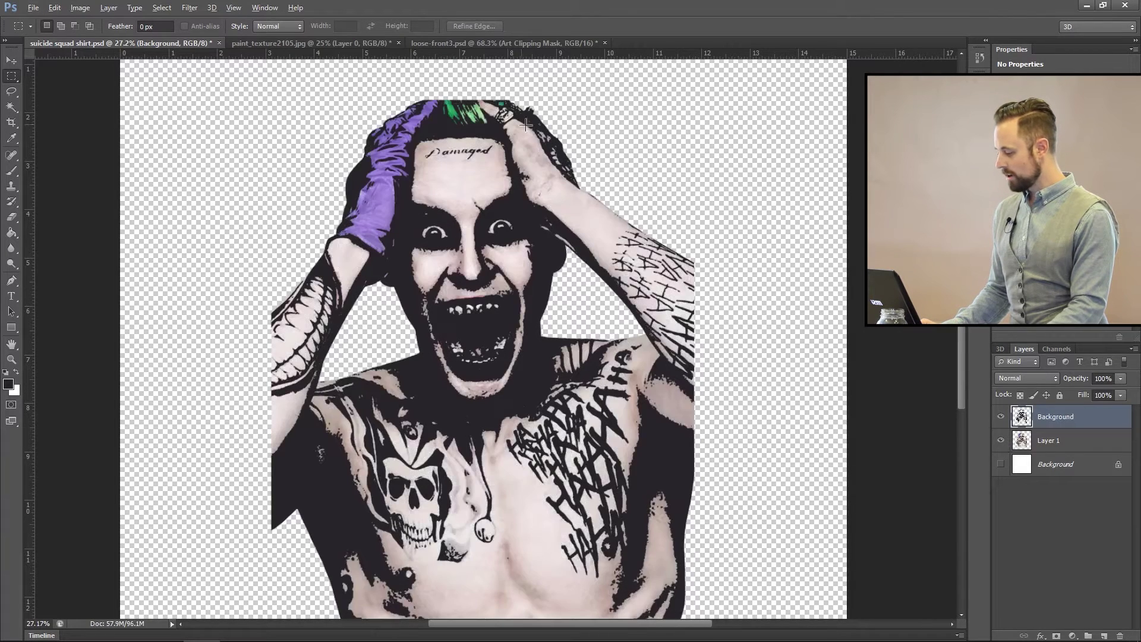
scroll(447, 142, "up", 4)
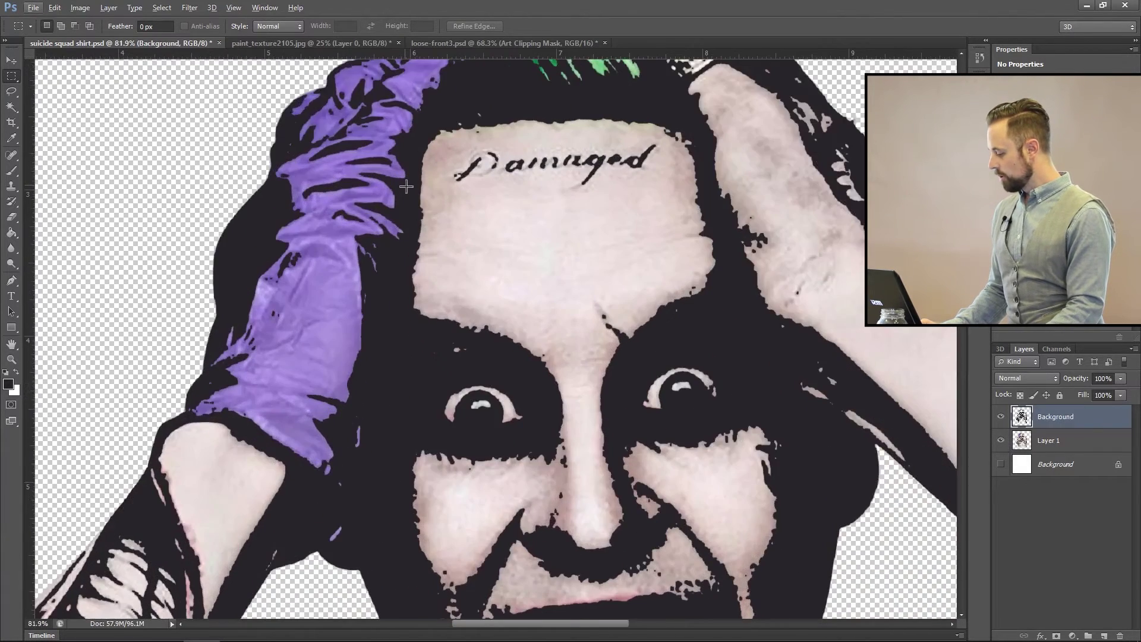
scroll(406, 186, "down", 2)
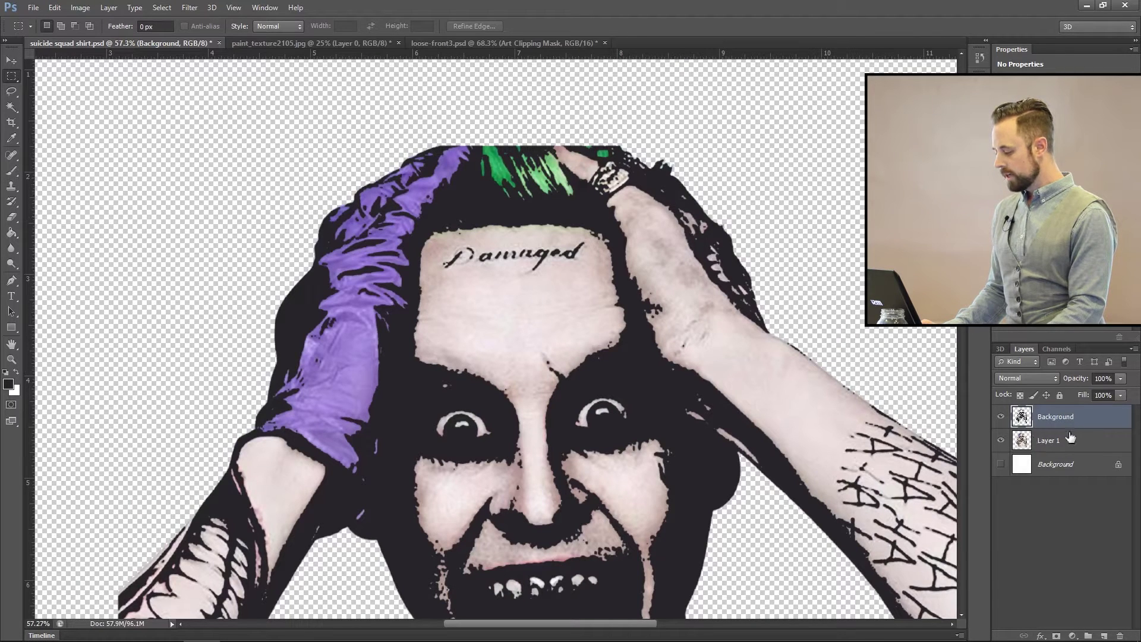
Add a new layer at the top of the stack and name it hair.
left_click(12, 171)
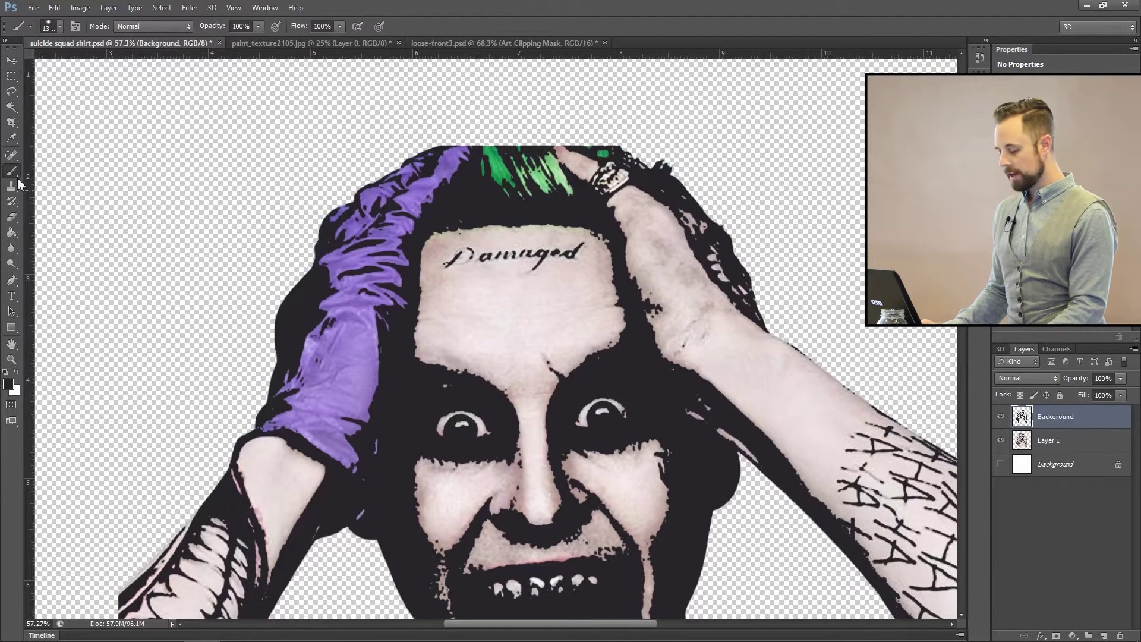
left_click(1067, 547)
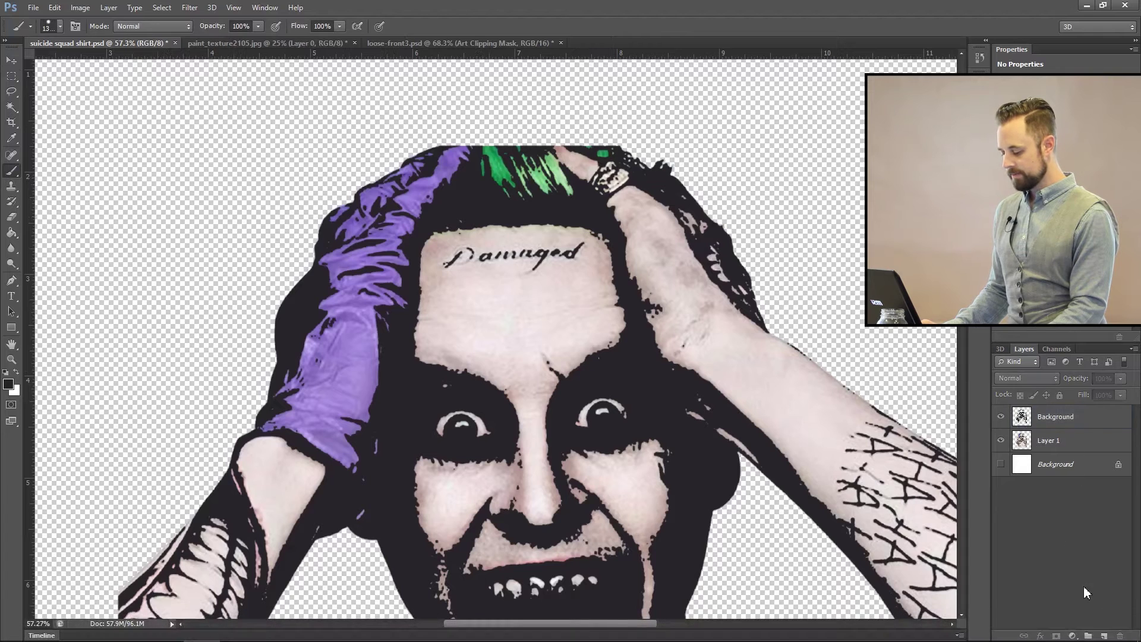
left_click(1109, 636)
double_click(1052, 417)
type("hair")
key("Return")
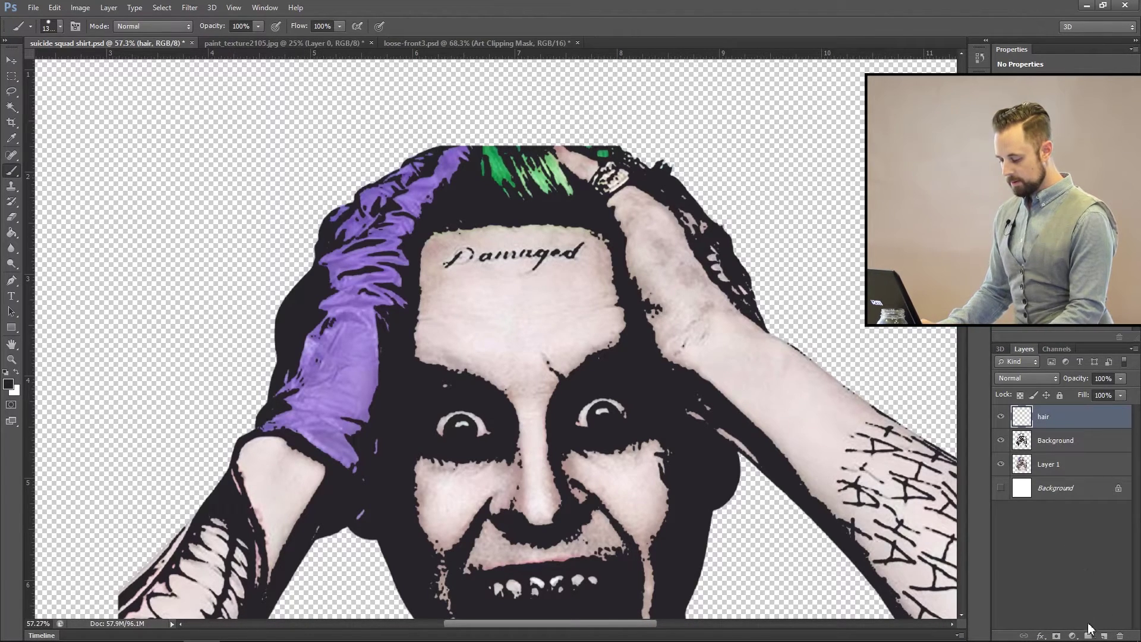
Add another new layer and move the dark fill layer named Background to the top of the stack.
left_click(1105, 636)
key("g")
key("e")
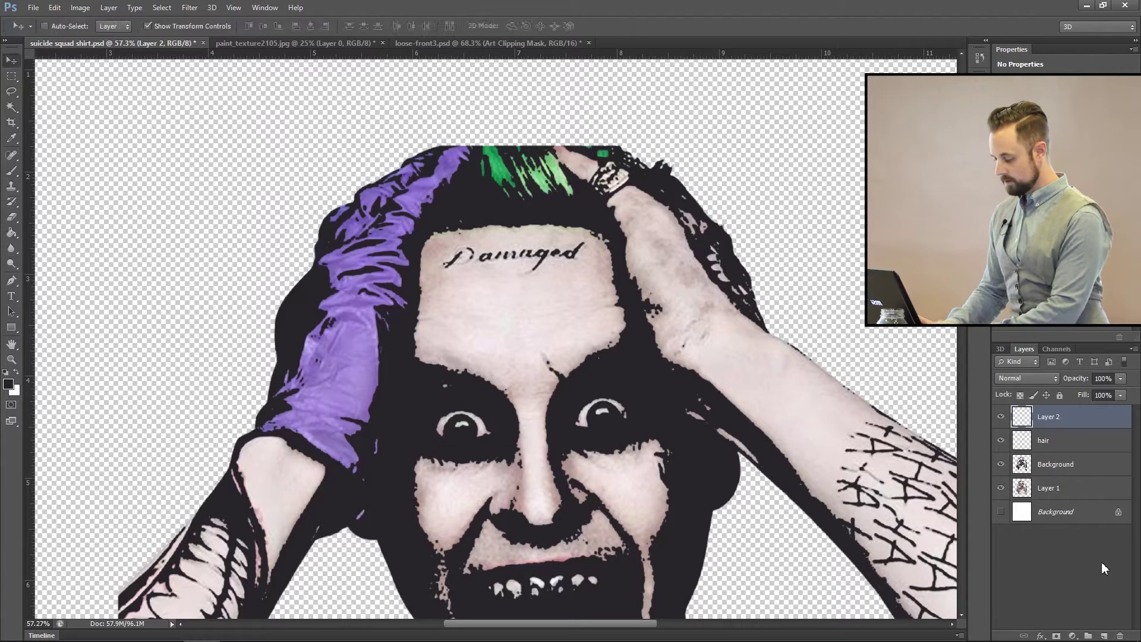
left_click_drag(1087, 469, 1085, 416)
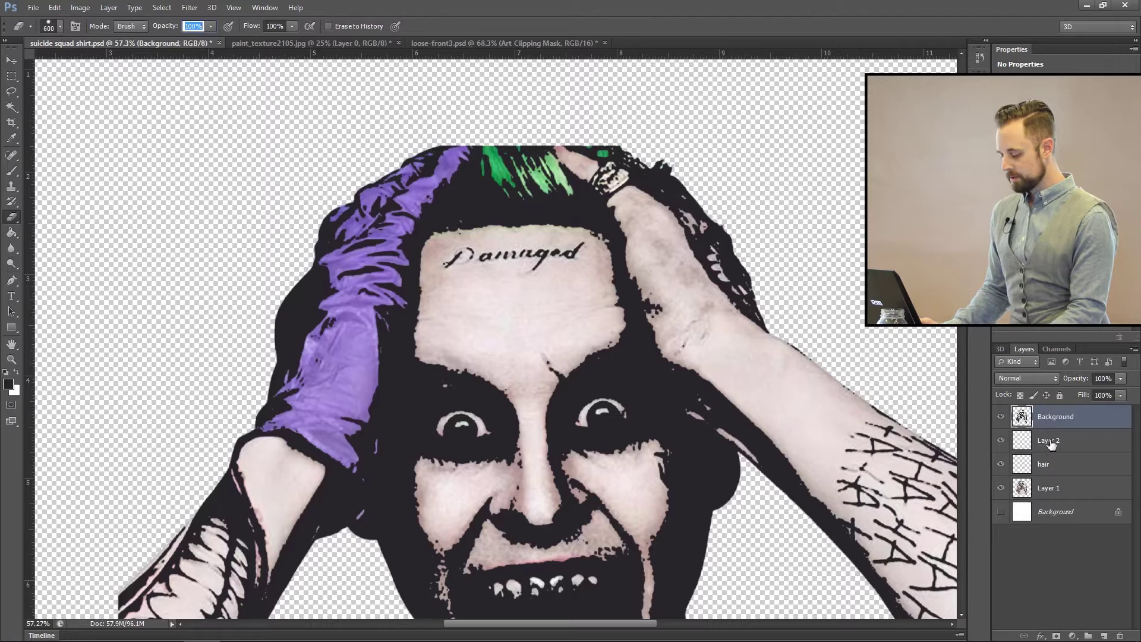
Rename Layer 2 as glove.
double_click(1048, 440)
type("glove")
key("Return")
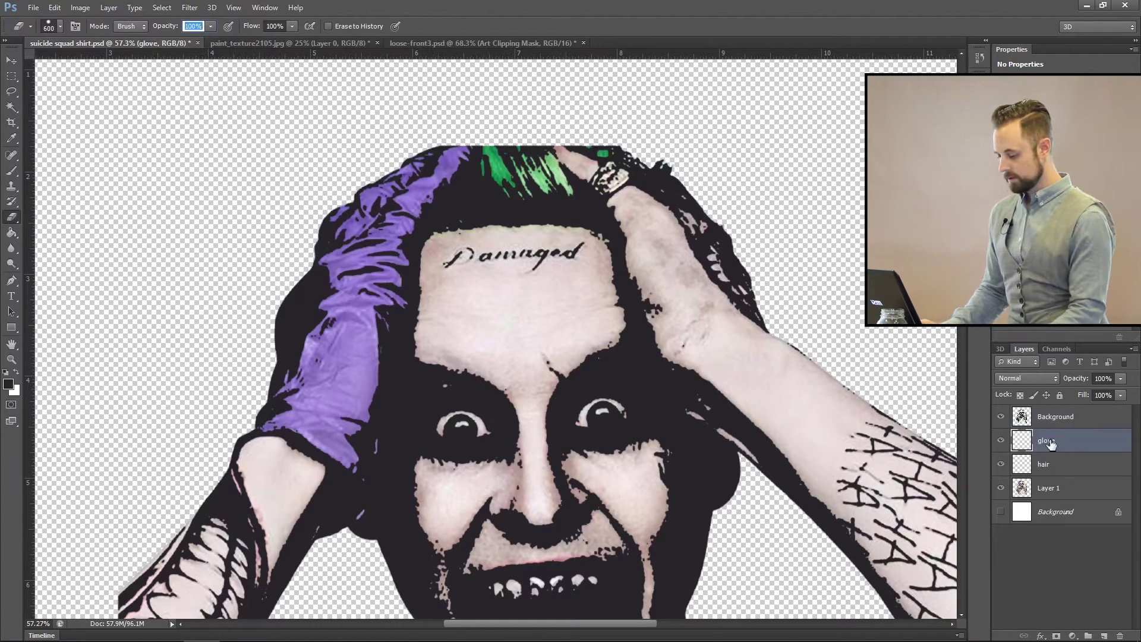
Paint over the glove on the glove layer with a 100 px brush, using a flat purple sampled from the glove.
left_click(12, 171)
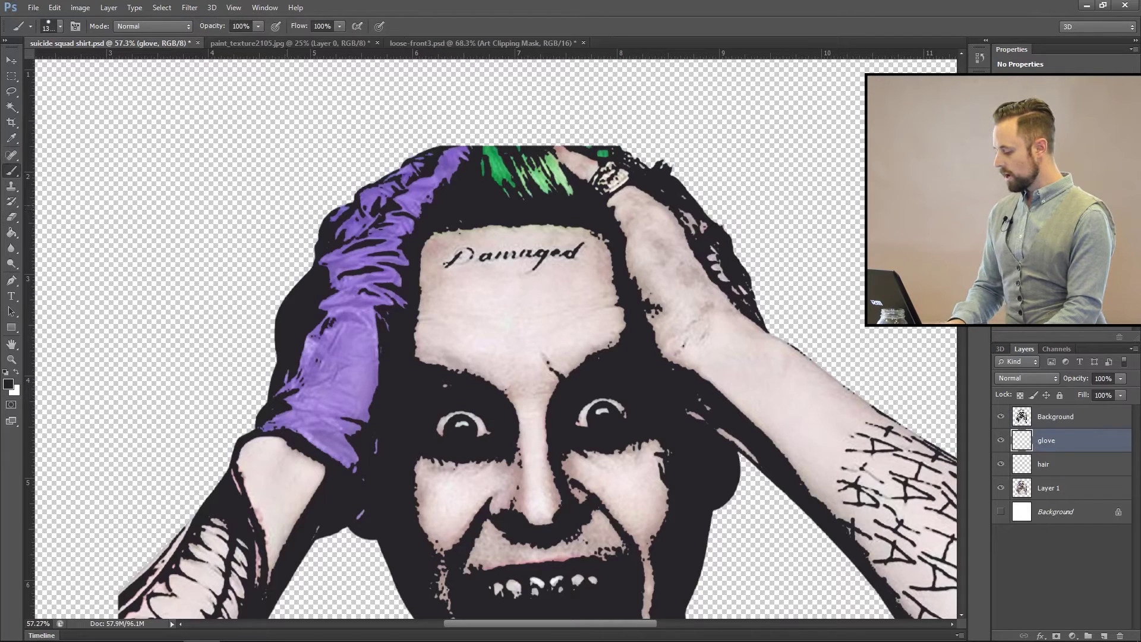
key("bracketright")
key("bracketright")
key("bracketright")
key("bracketright")
key("bracketright")
key("bracketright")
key("bracketright")
key("bracketright")
key("bracketright")
key("bracketright")
key("bracketright")
key("bracketleft")
key("bracketleft")
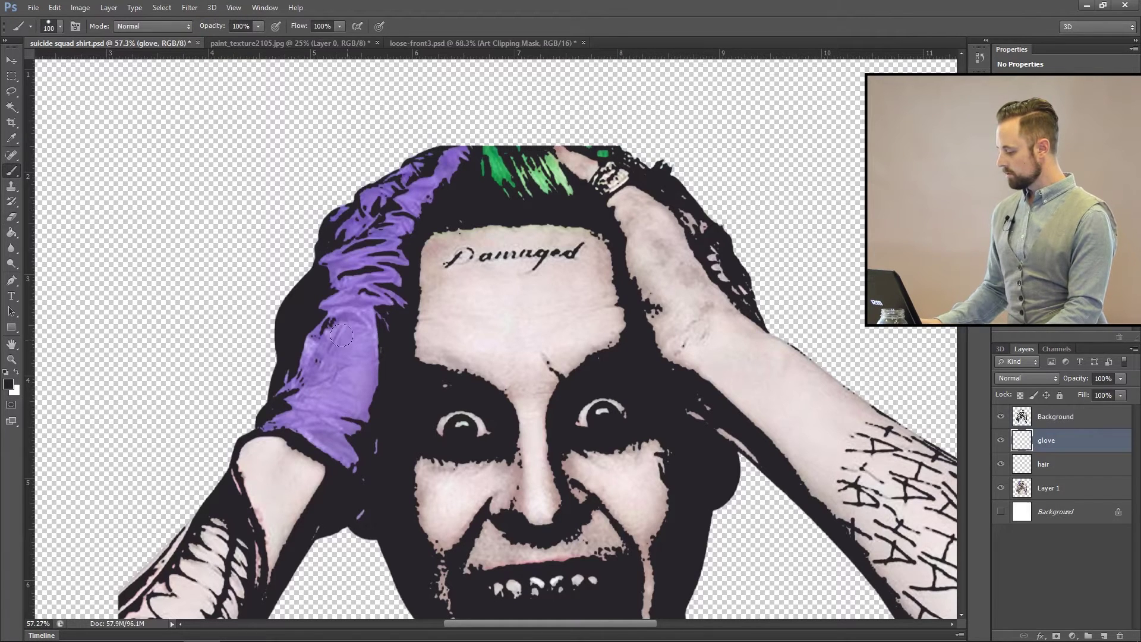
left_click(351, 349, "alt")
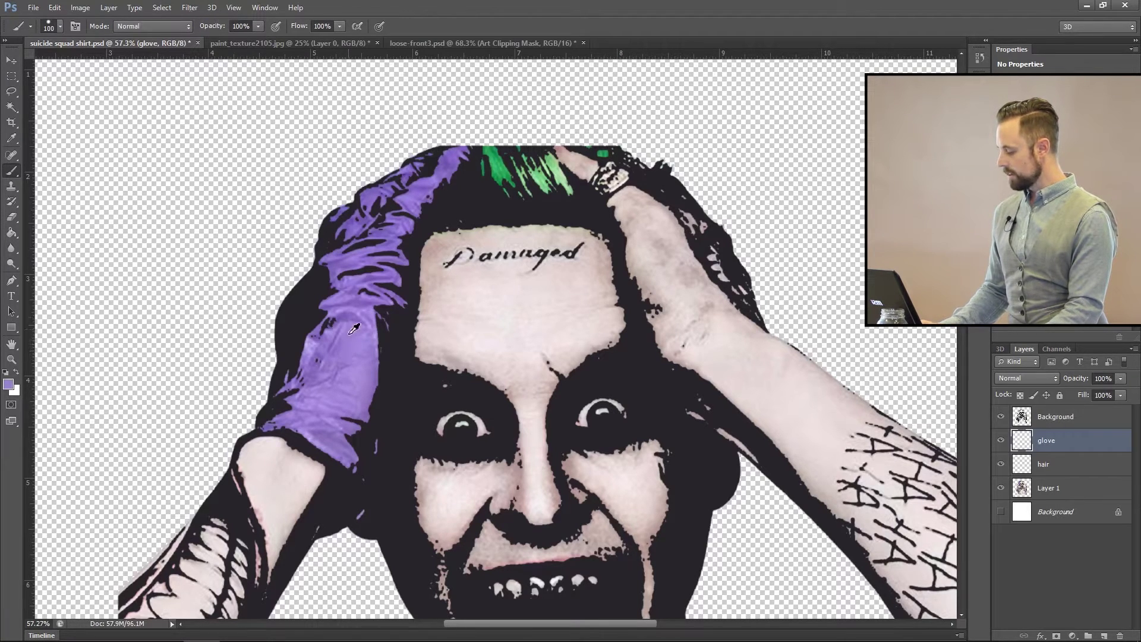
mouse_move(329, 283)
left_mouse_down()
mouse_move(342, 254)
mouse_move(326, 258)
mouse_move(338, 219)
mouse_move(450, 154)
mouse_move(389, 204)
mouse_move(384, 252)
mouse_move(328, 281)
mouse_move(378, 314)
mouse_move(382, 286)
mouse_move(388, 300)
mouse_move(317, 370)
mouse_move(350, 402)
mouse_move(357, 452)
mouse_move(286, 410)
mouse_move(284, 382)
mouse_move(314, 335)
mouse_move(354, 360)
left_mouse_up()
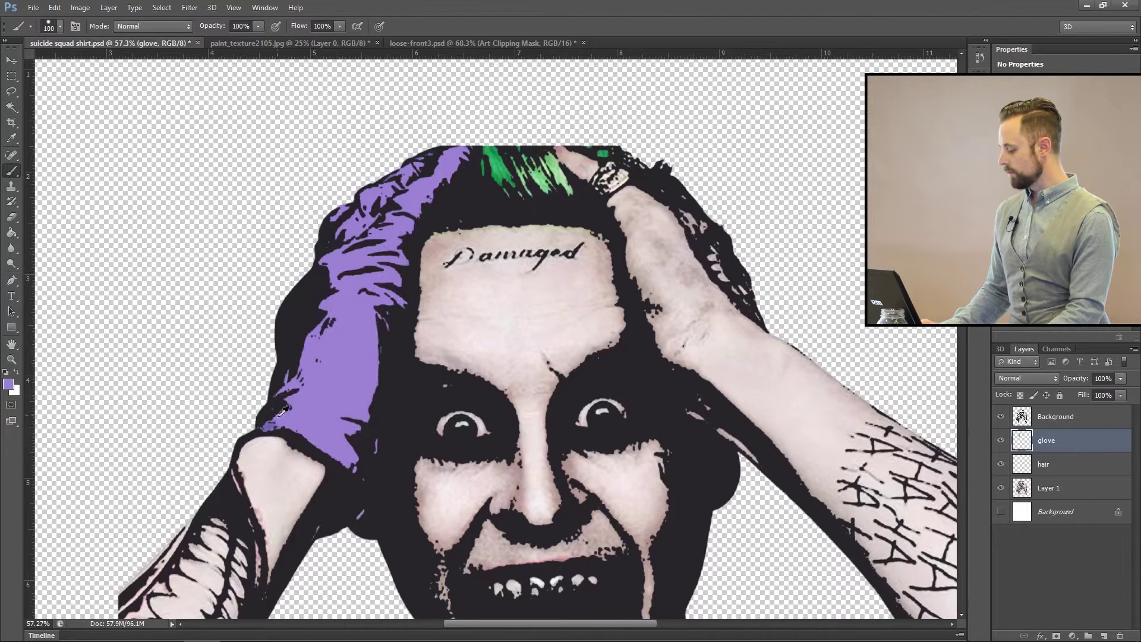
Cover the missed purple patch at the glove's cuff near the wrist with a 40 px brush.
scroll(294, 360, "up", 5)
key("bracketleft")
key("bracketleft")
key("bracketleft")
key("bracketleft")
key("bracketleft")
key("bracketleft")
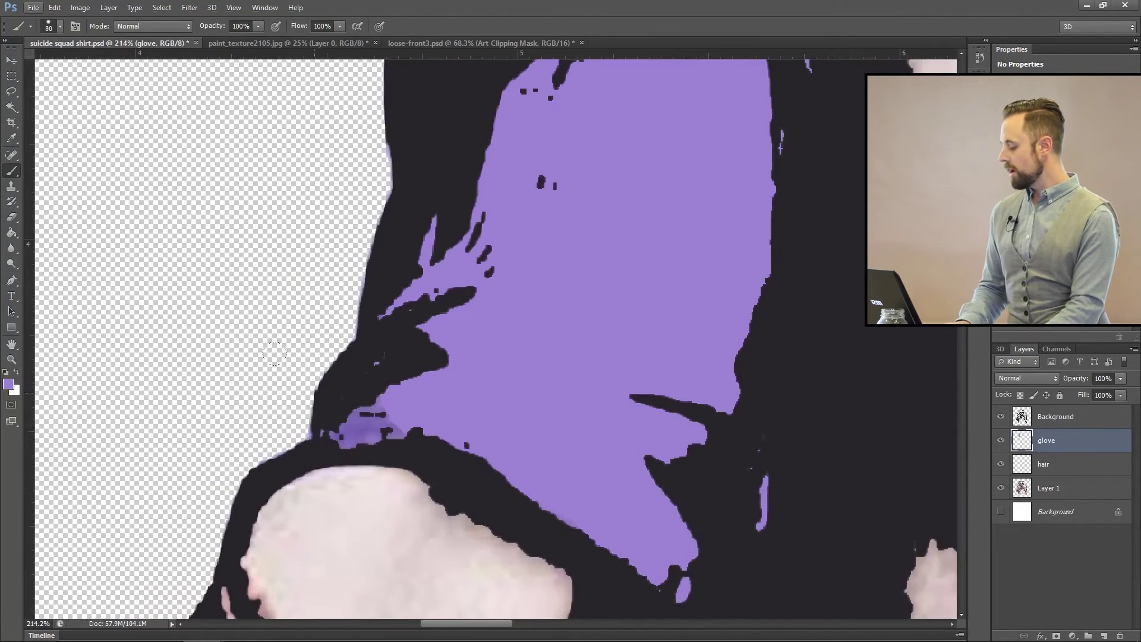
left_click_drag(338, 437, 380, 397)
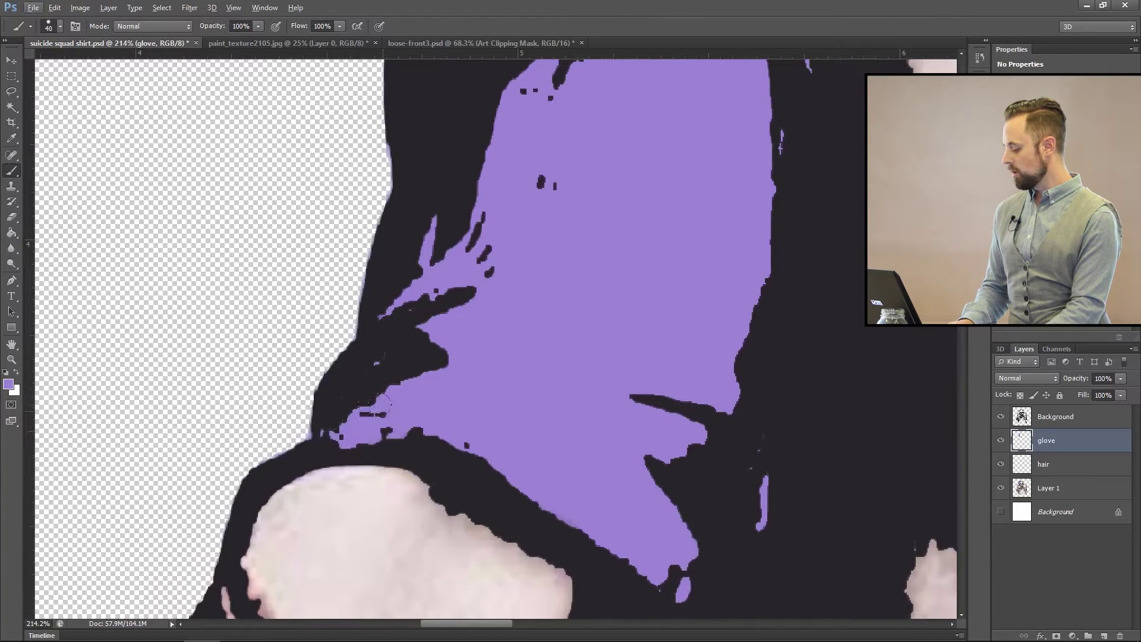
Paint over the green hair strands on the hair layer with a flat green sampled from the hair.
scroll(552, 386, "down", 5)
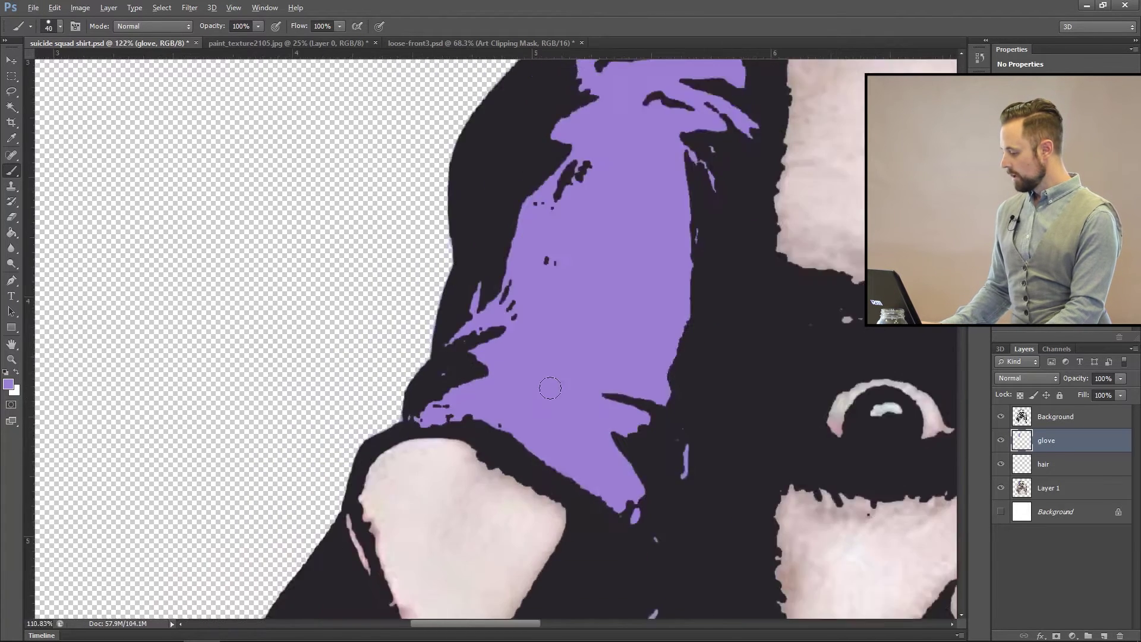
scroll(558, 387, "down", 3)
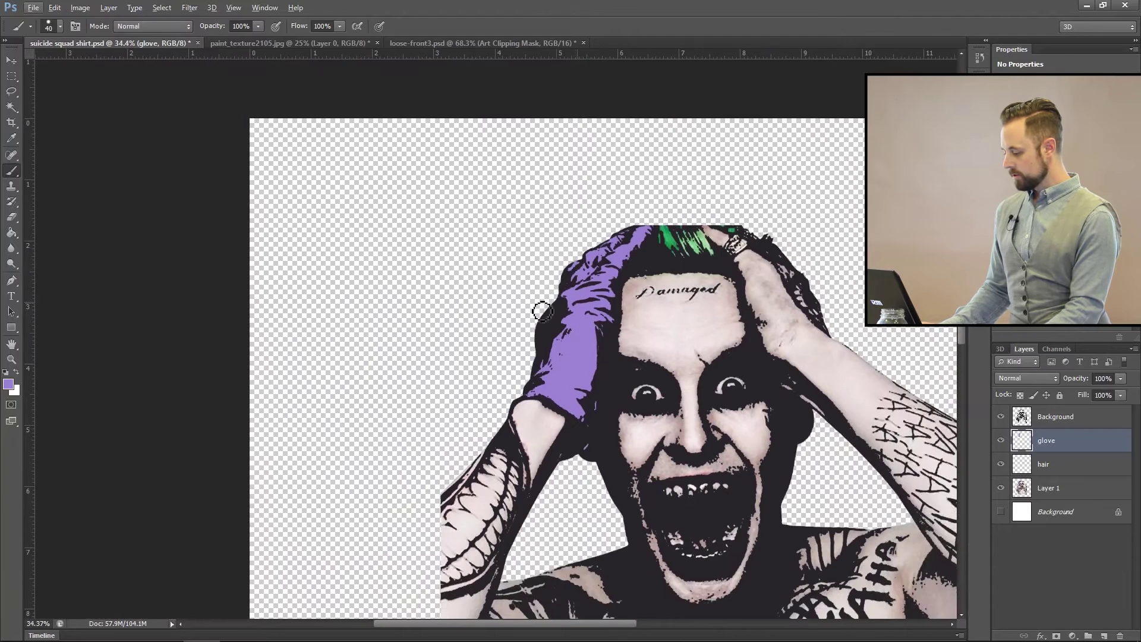
left_click_drag(743, 255, 639, 264)
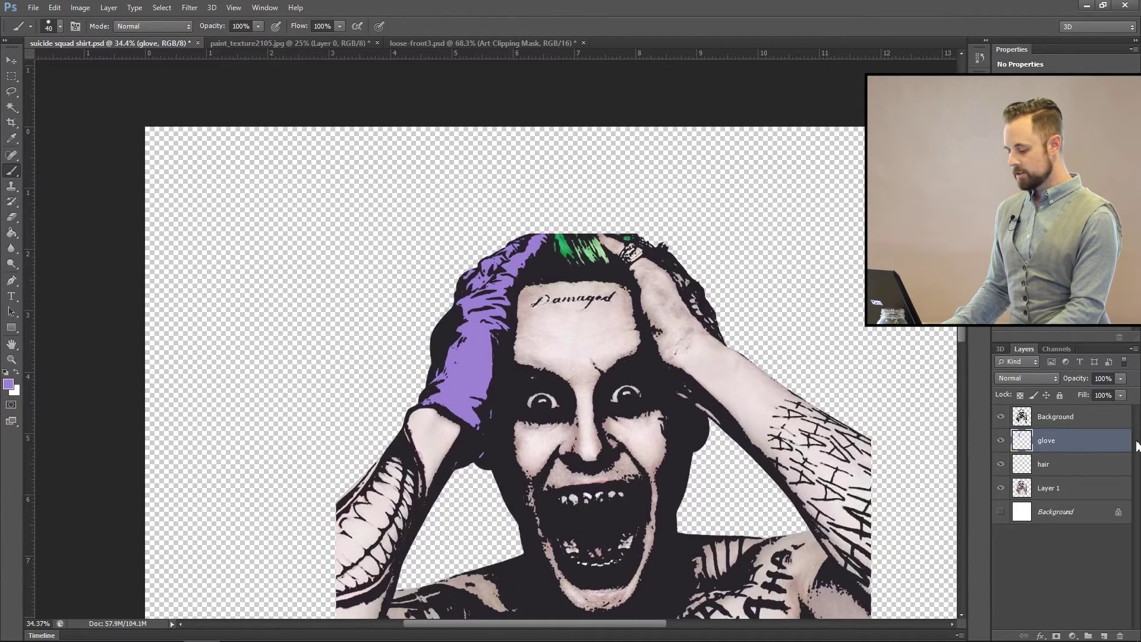
left_click(1020, 464)
scroll(624, 214, "up", 4)
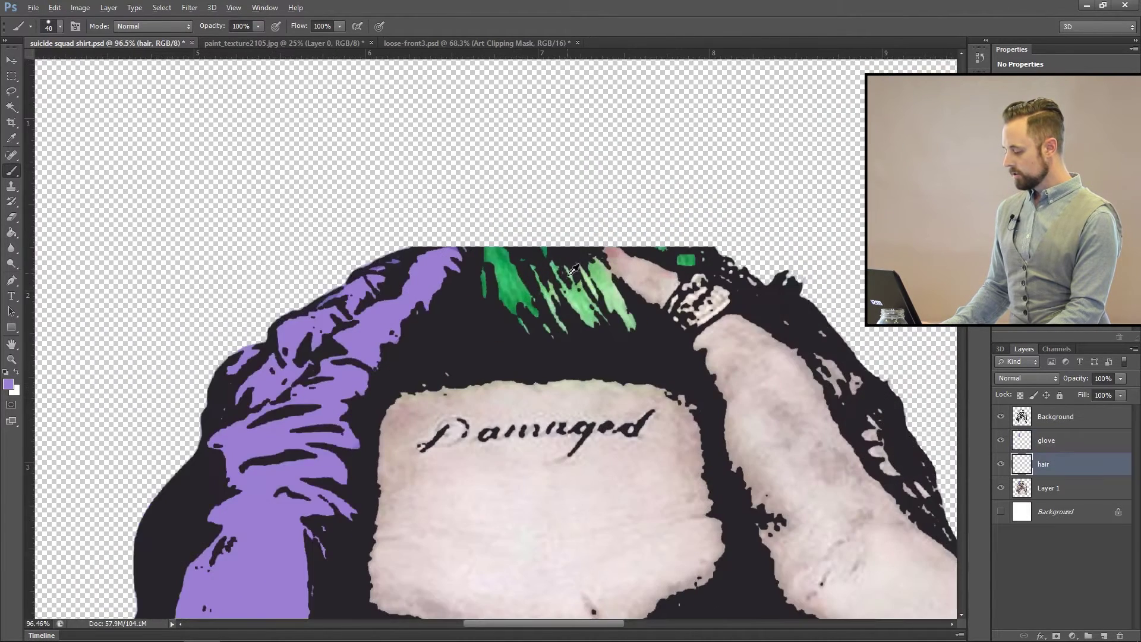
left_click(516, 296, "alt")
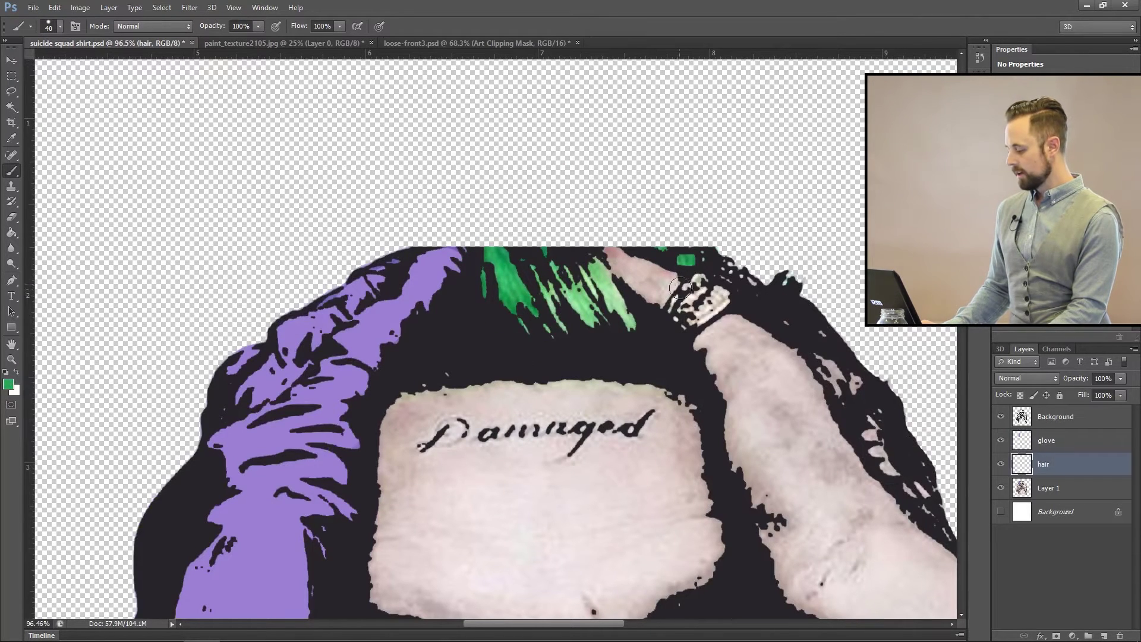
mouse_move(523, 297)
left_mouse_down()
mouse_move(556, 312)
mouse_move(553, 329)
mouse_move(523, 324)
mouse_move(616, 325)
mouse_move(618, 313)
mouse_move(629, 329)
mouse_move(588, 268)
mouse_move(610, 299)
mouse_move(540, 269)
left_mouse_up()
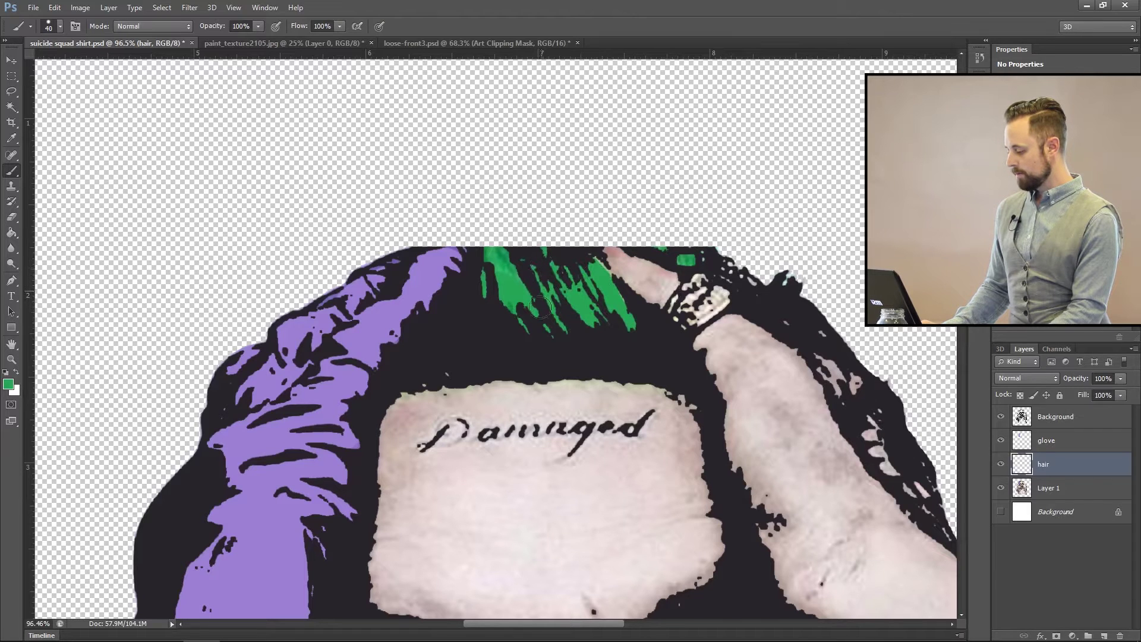
Touch up the remaining gaps in the green hair strands on the hair layer with a smaller brush of up to 35 px.
left_click_drag(489, 260, 544, 260)
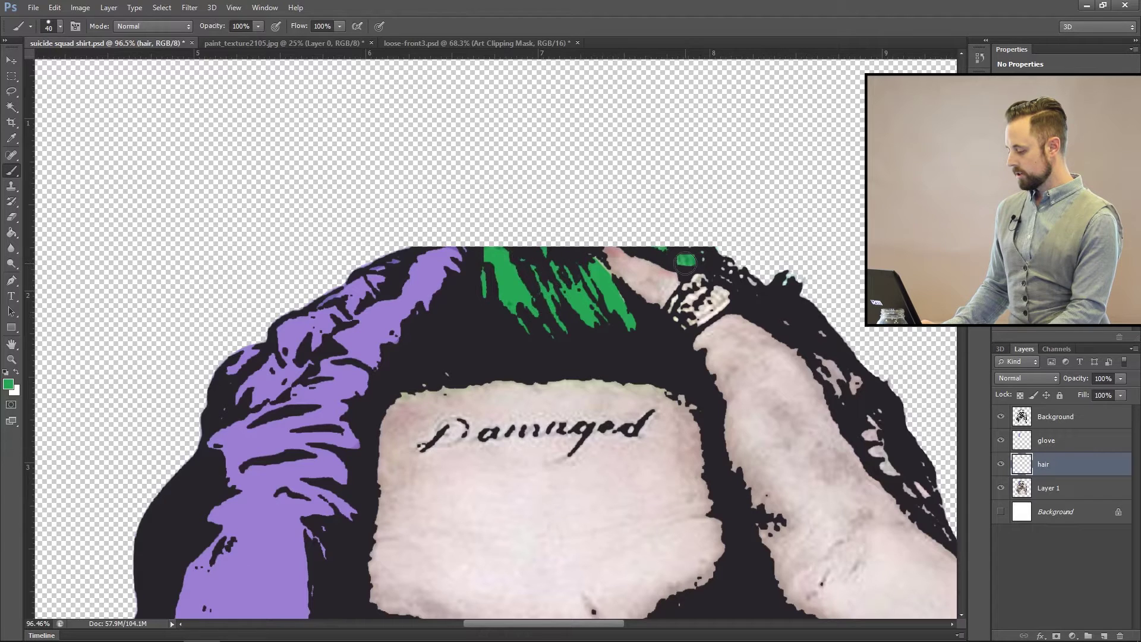
key("bracketleft")
key("bracketleft")
key("bracketleft")
key("bracketleft")
key("bracketleft")
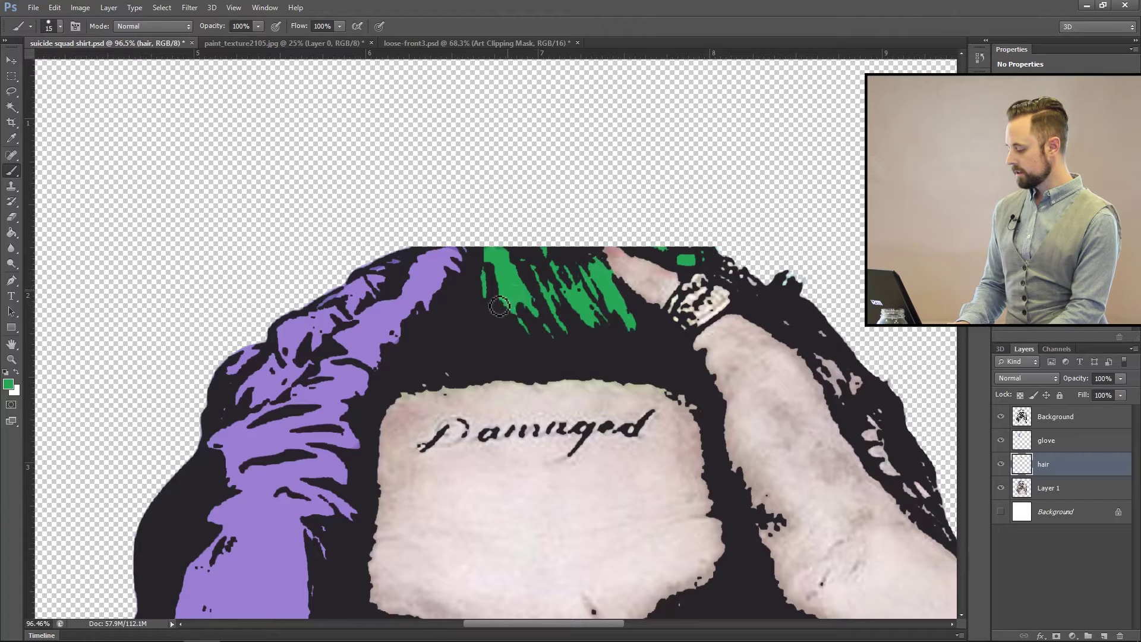
key("bracketright")
key("bracketright")
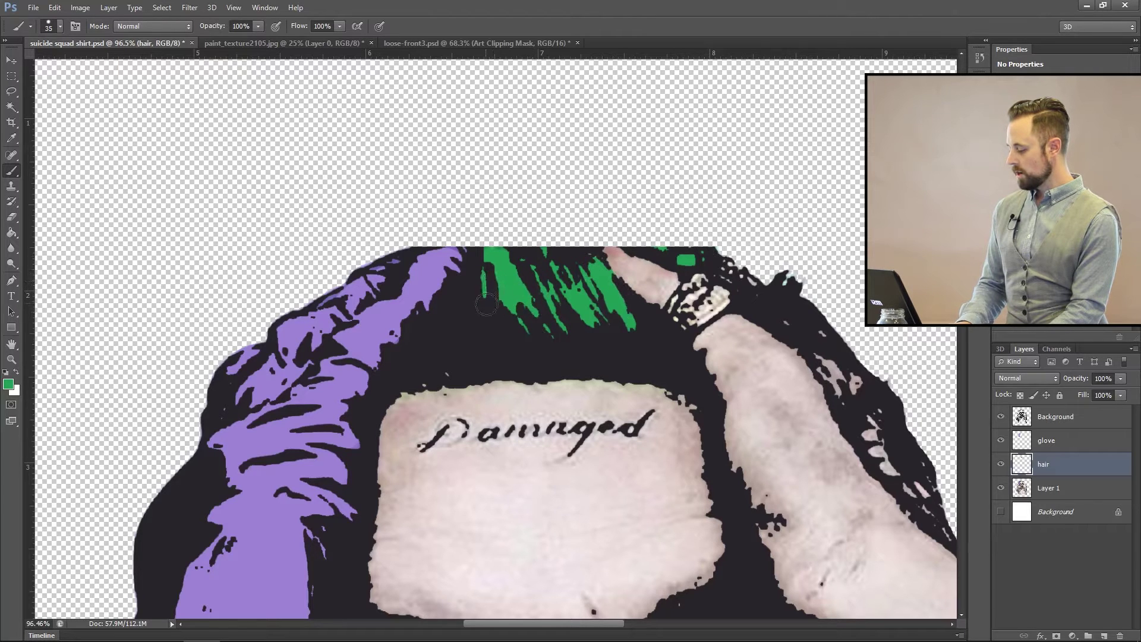
Hide the photo on Layer 1 so only the linework, glove and hair layers show, and check the whole figure.
scroll(596, 327, "down", 8)
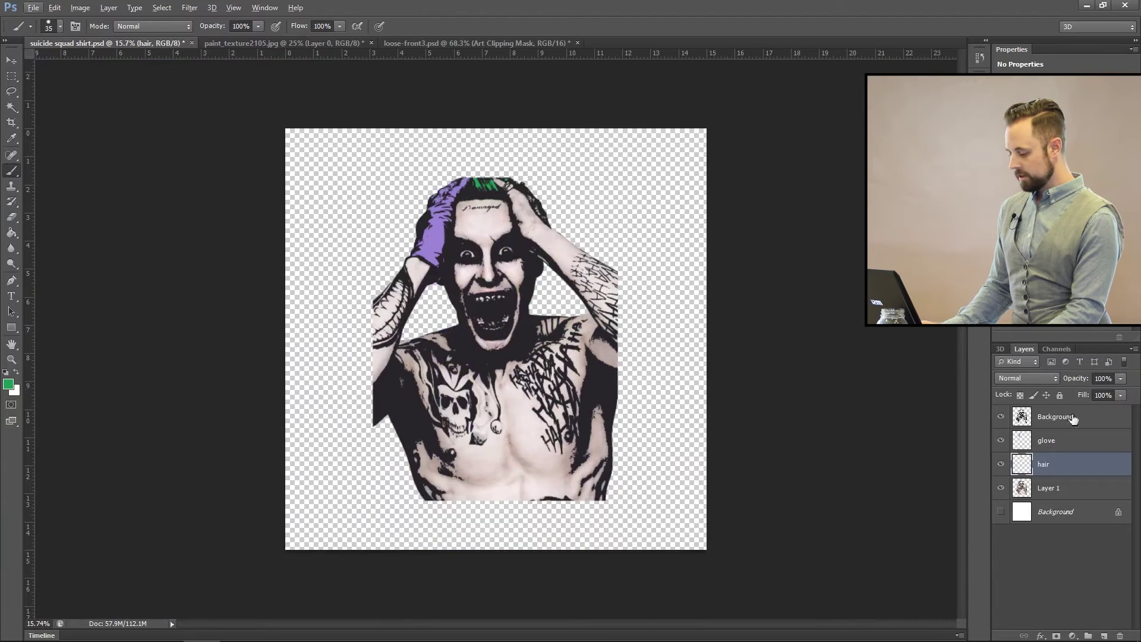
left_click(1001, 487)
scroll(686, 401, "up", 3)
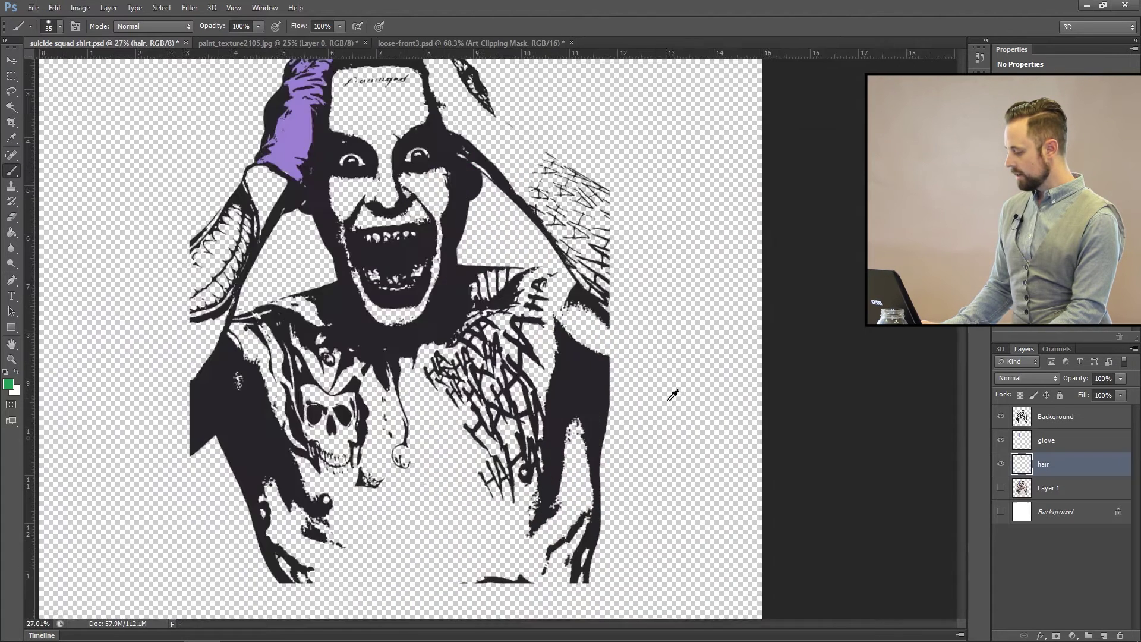
scroll(506, 374, "down", 2)
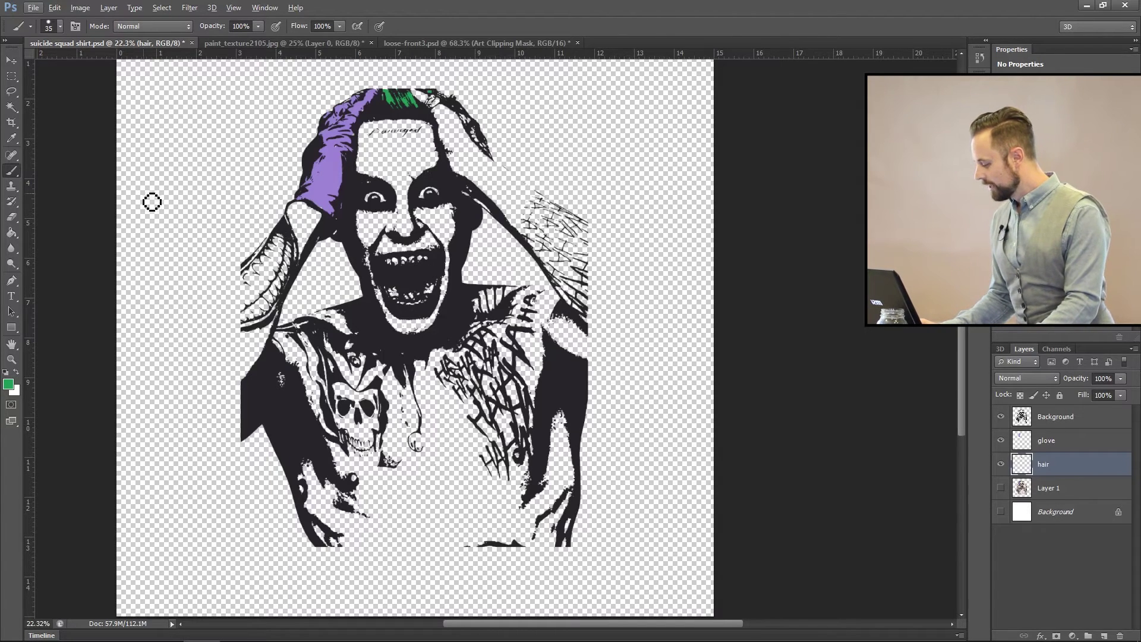
scroll(457, 393, "down", 1)
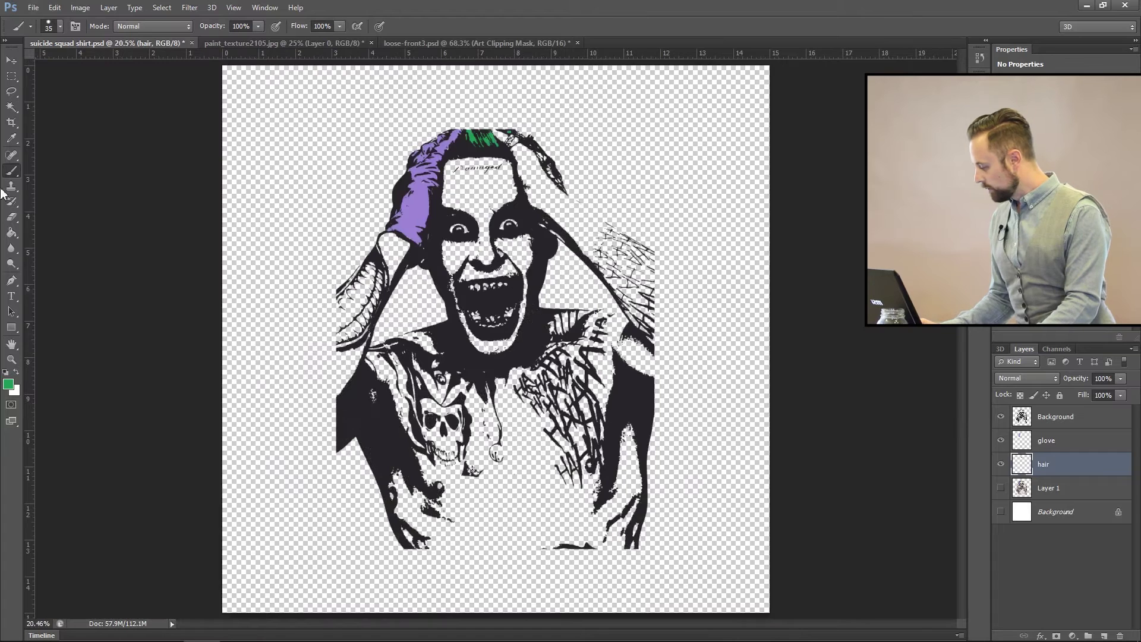
Add the green, centered two-line text "squad goals" in the Suicide Squad font on a new layer above the linework.
left_click(11, 296)
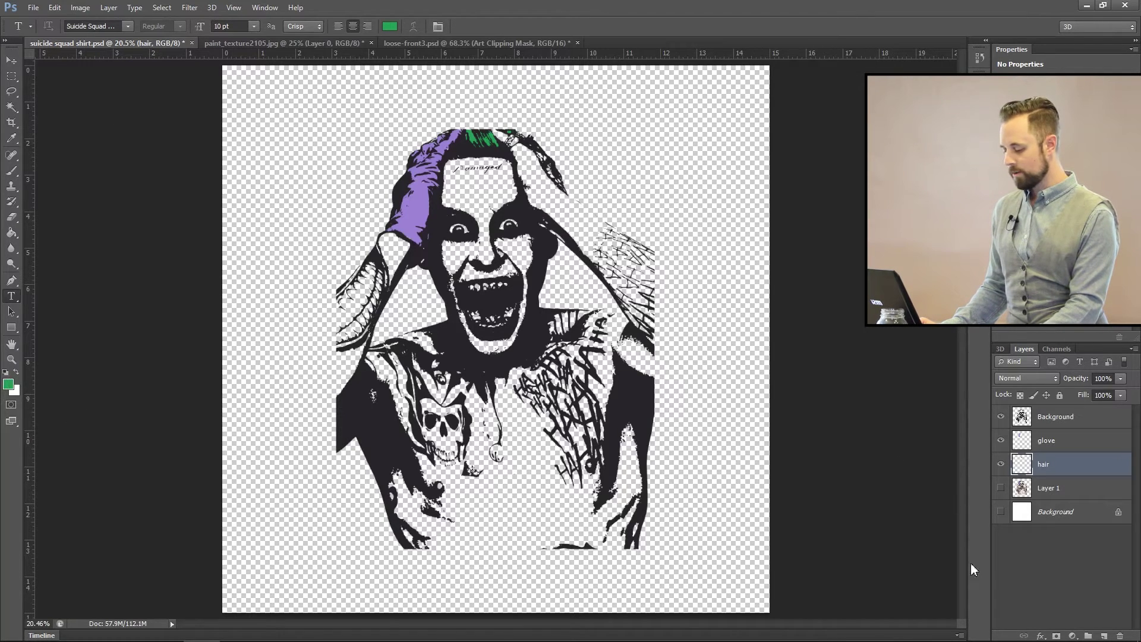
left_click(1030, 419)
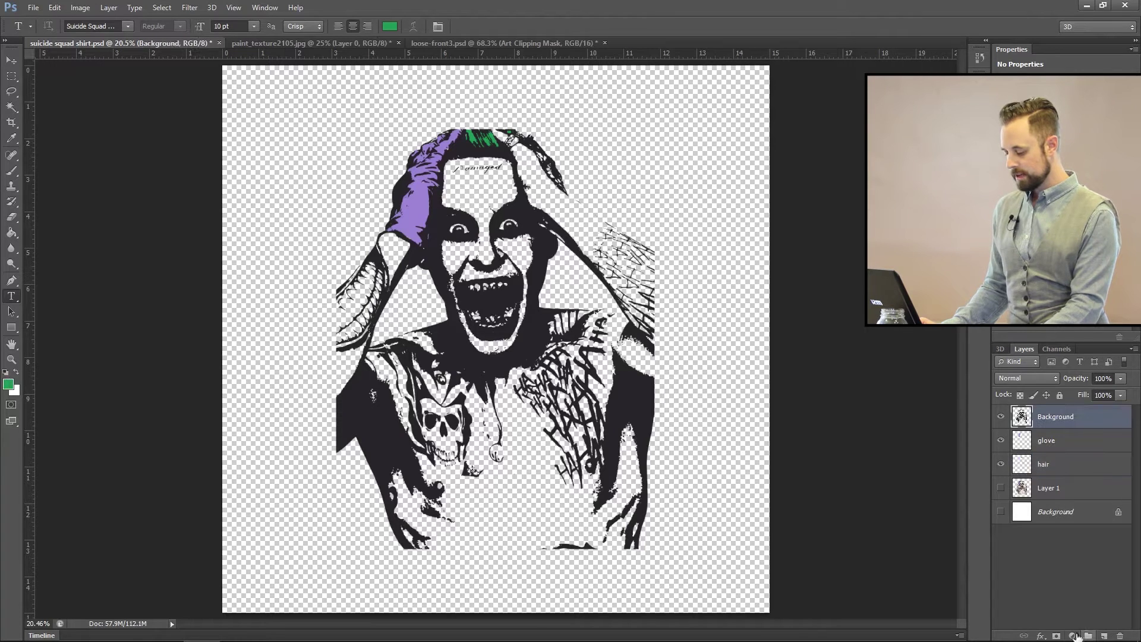
left_click(429, 379)
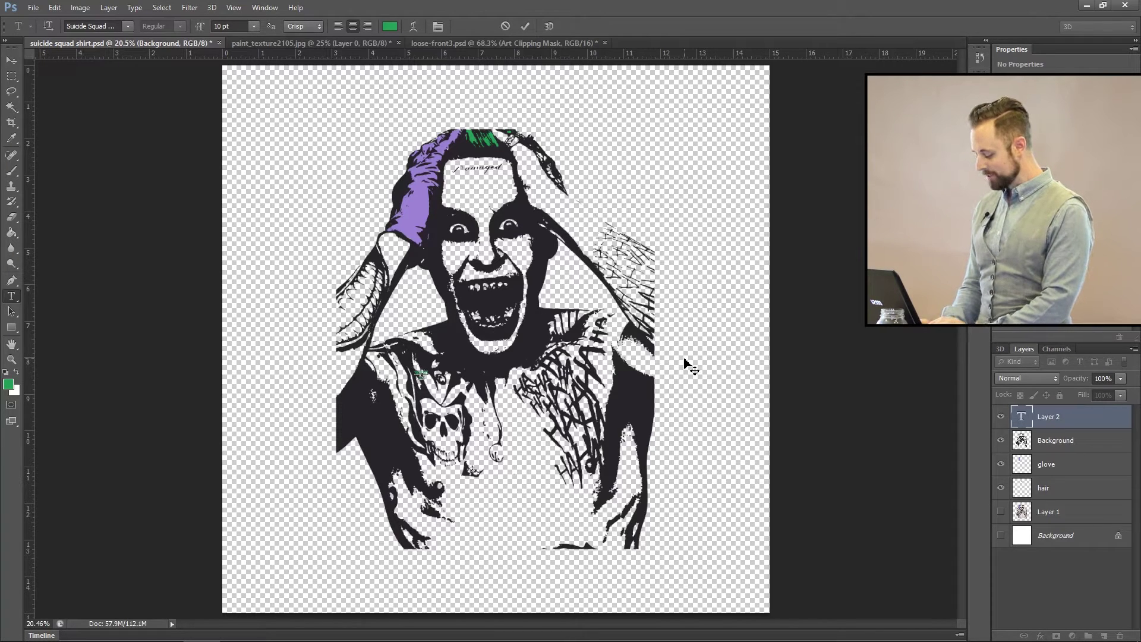
left_click(12, 60)
Scale the squad goals text proportionally to about 9 in wide and center it over the figure's chest.
key("ctrl+t")
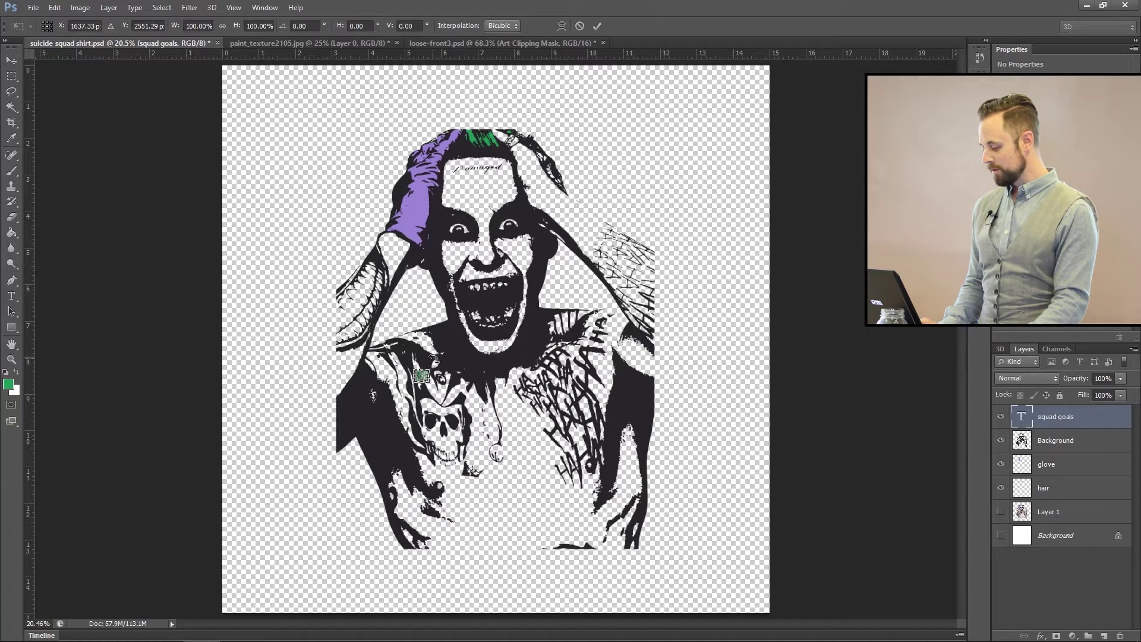
left_click_drag(434, 365, 546, 283)
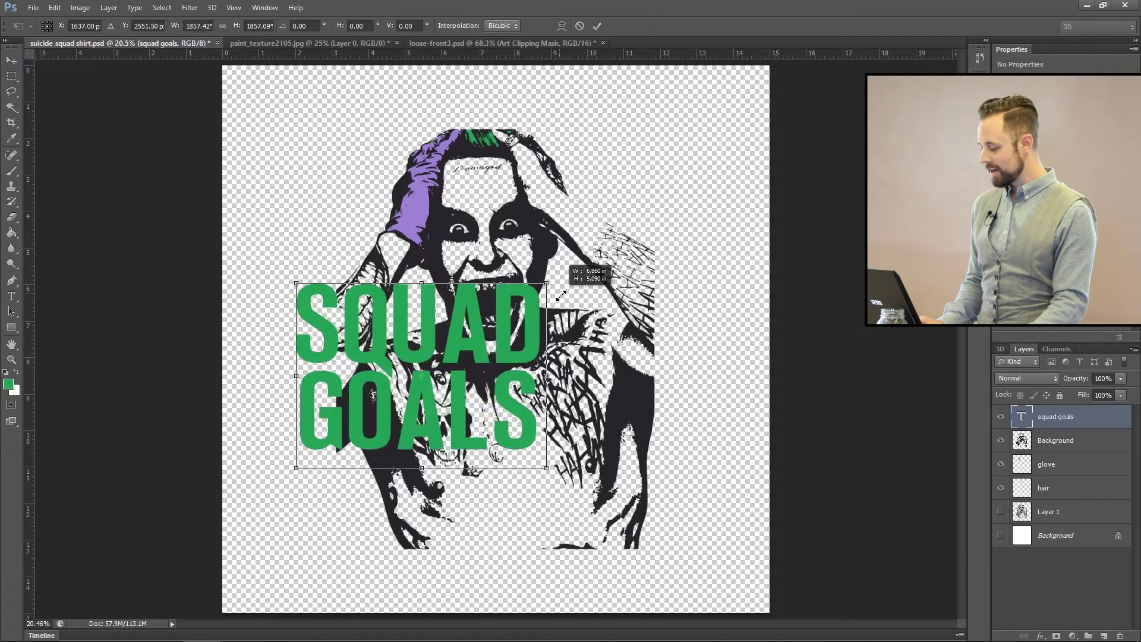
left_click_drag(499, 334, 553, 399)
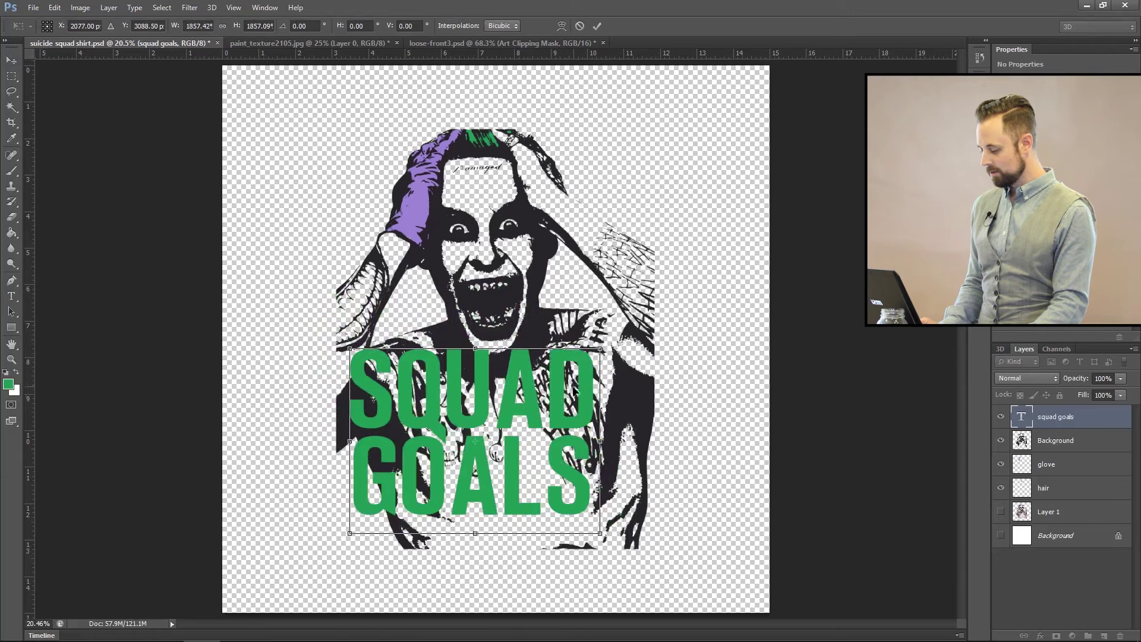
left_click_drag(601, 351, 654, 288)
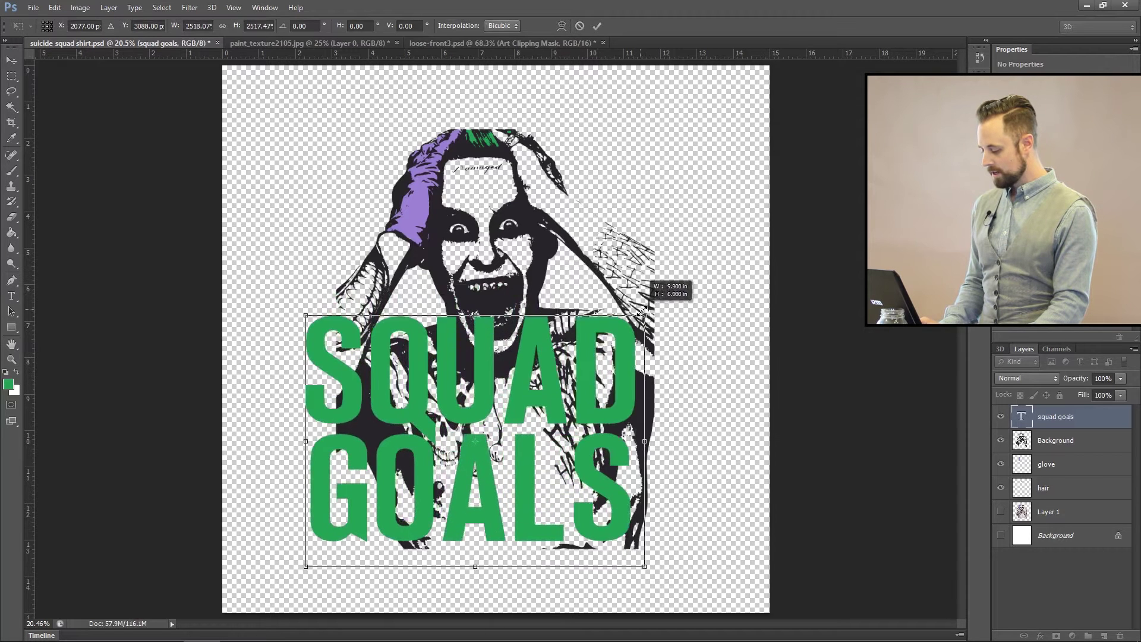
mouse_move(586, 373)
left_mouse_down()
mouse_move(587, 362)
mouse_move(566, 376)
mouse_move(586, 390)
left_mouse_up()
key("Return")
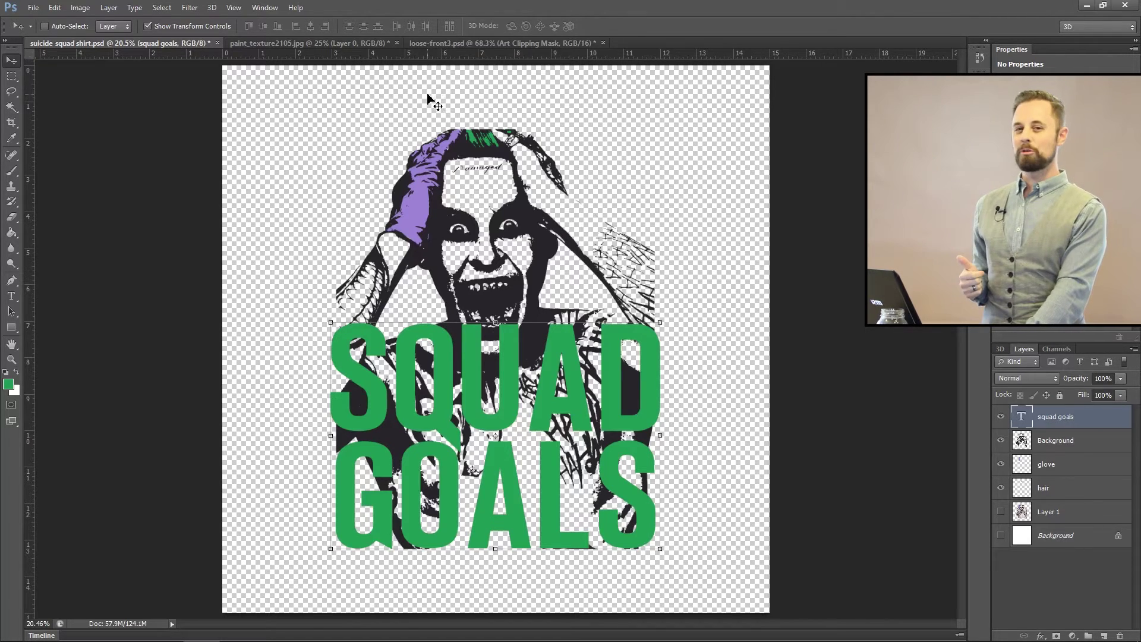
Create a 3D extrusion from the squad goals text layer.
left_click(212, 8)
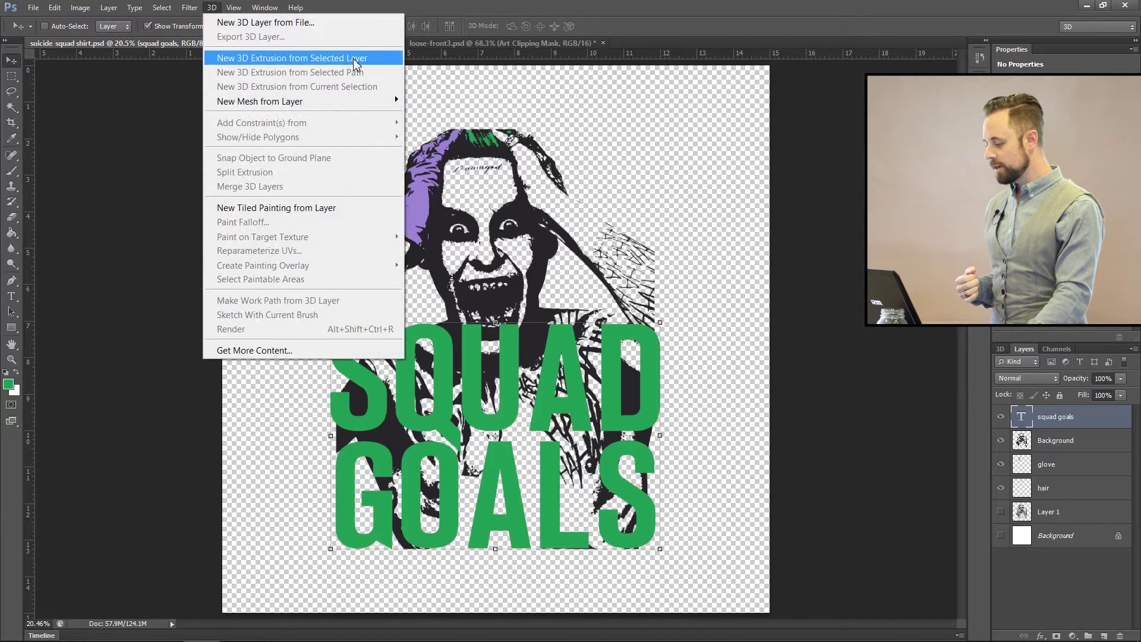
left_click(333, 57)
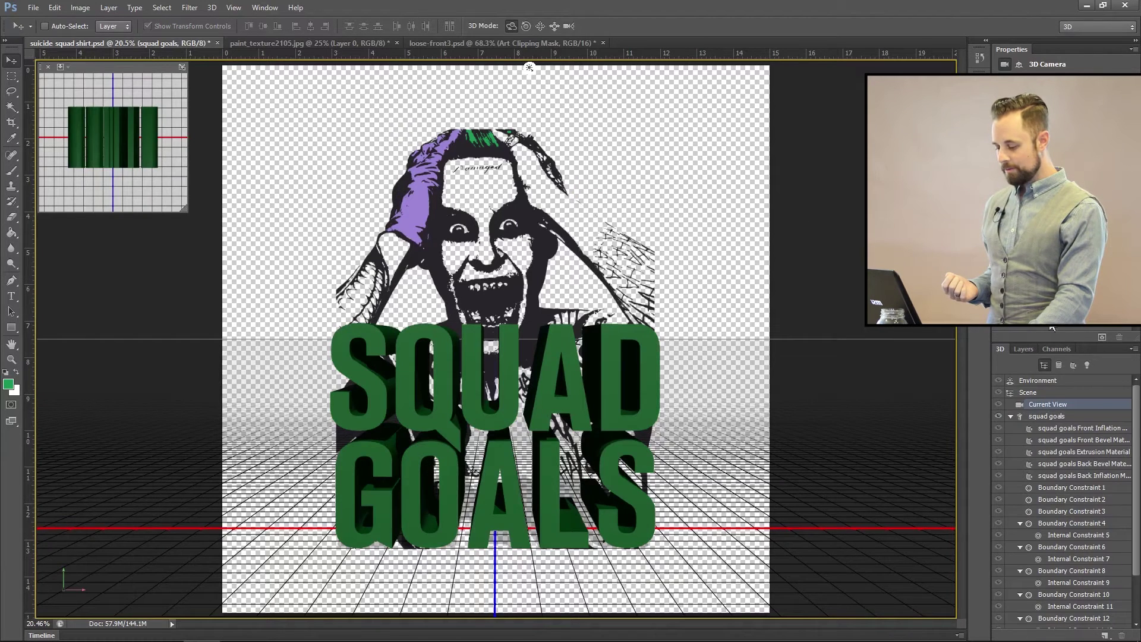
left_click(1011, 417)
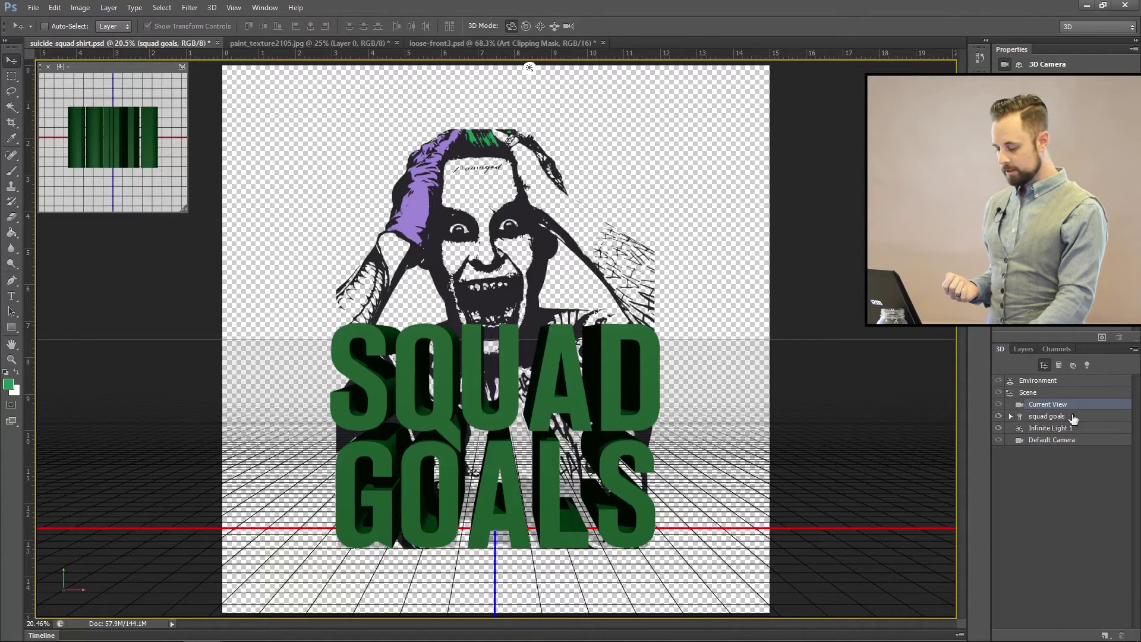
Turn off Catch Shadows and Cast Shadows for the squad goals mesh and reduce its extrusion depth.
left_click(1049, 418)
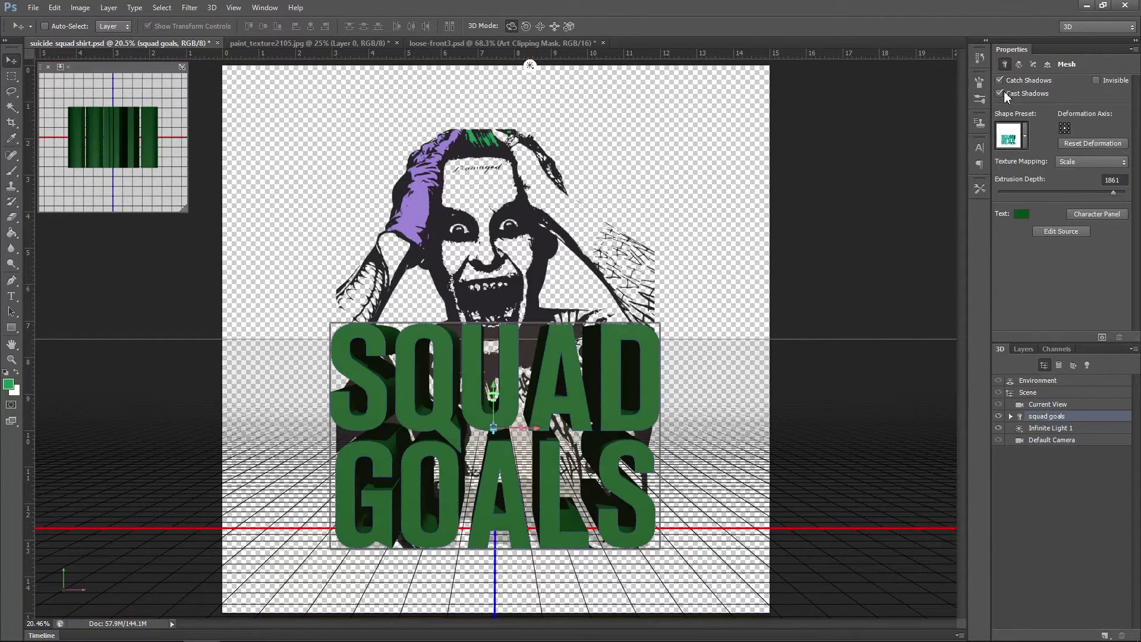
left_click(1001, 92)
left_click(1001, 82)
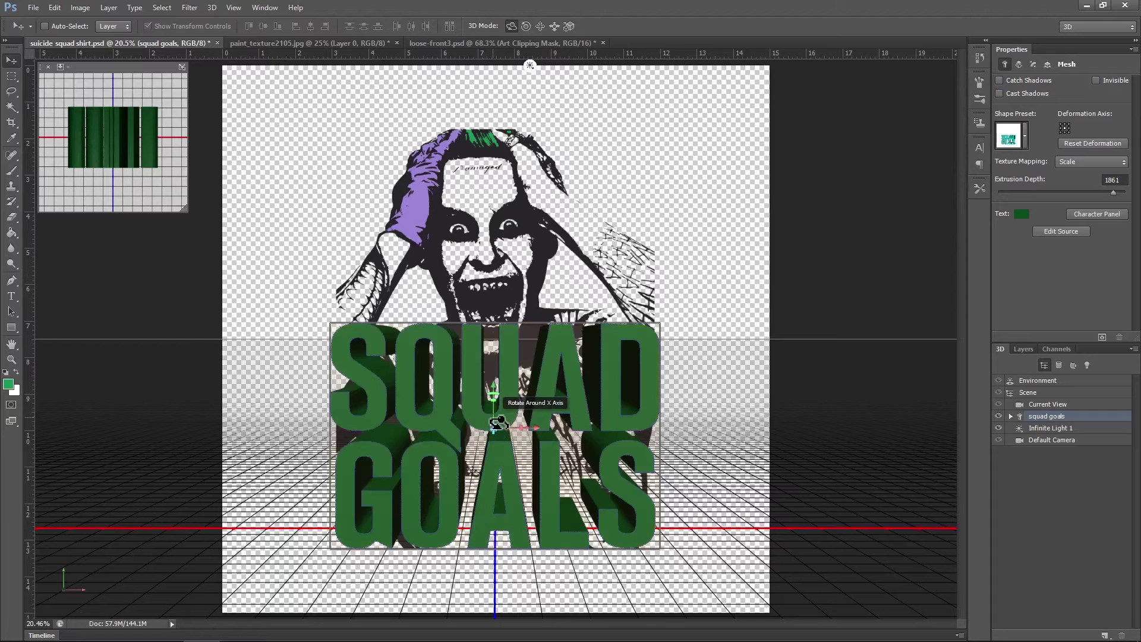
left_click_drag(1113, 193, 1084, 198)
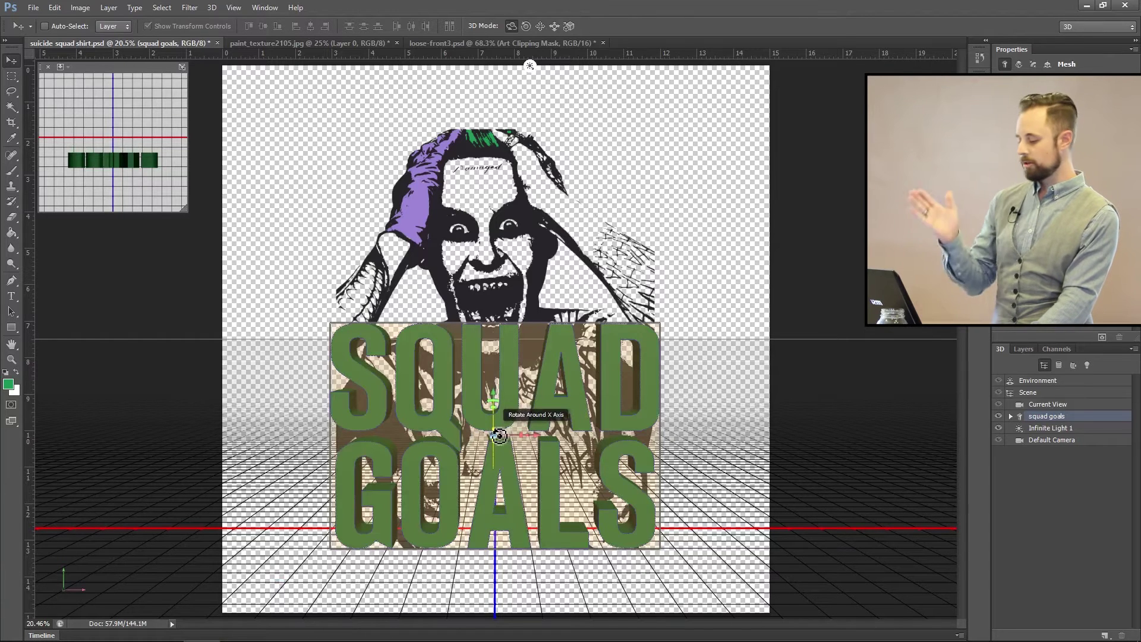
Tilt the 3D text slightly around the X axis and raise it about 221 along the Y axis.
left_click_drag(498, 435, 496, 376)
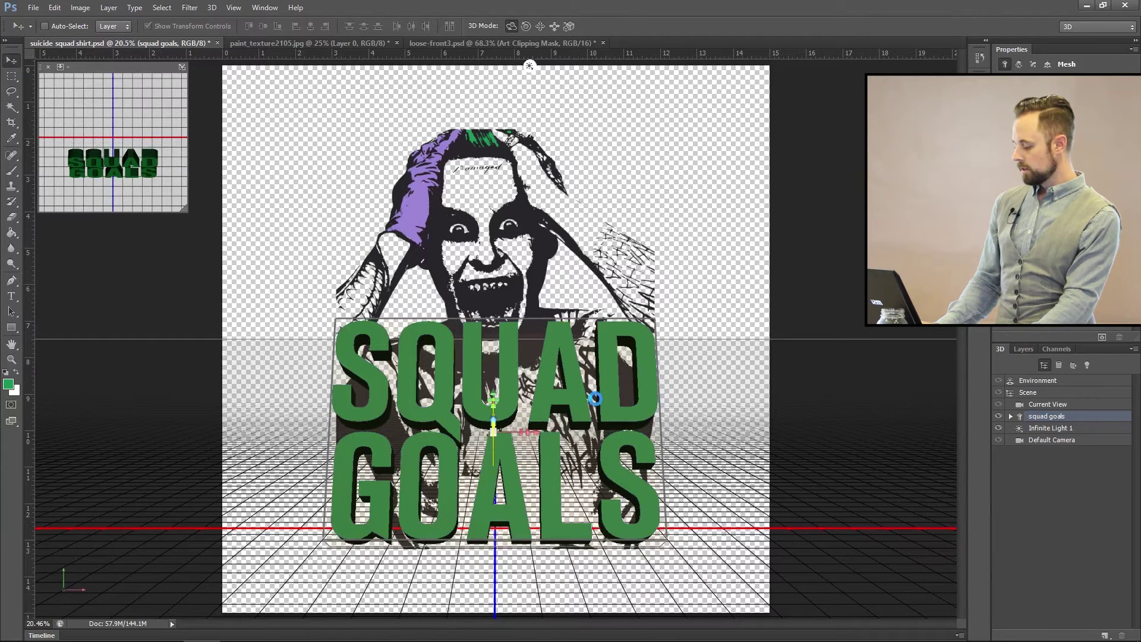
left_click_drag(594, 403, 519, 340)
left_click(502, 408)
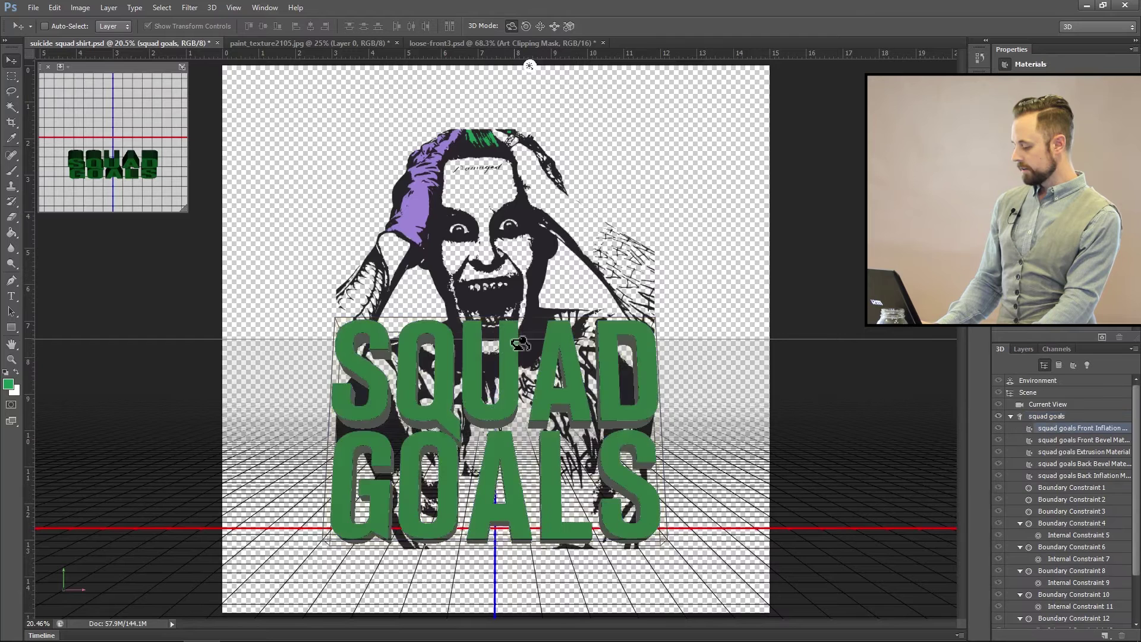
left_click(502, 404)
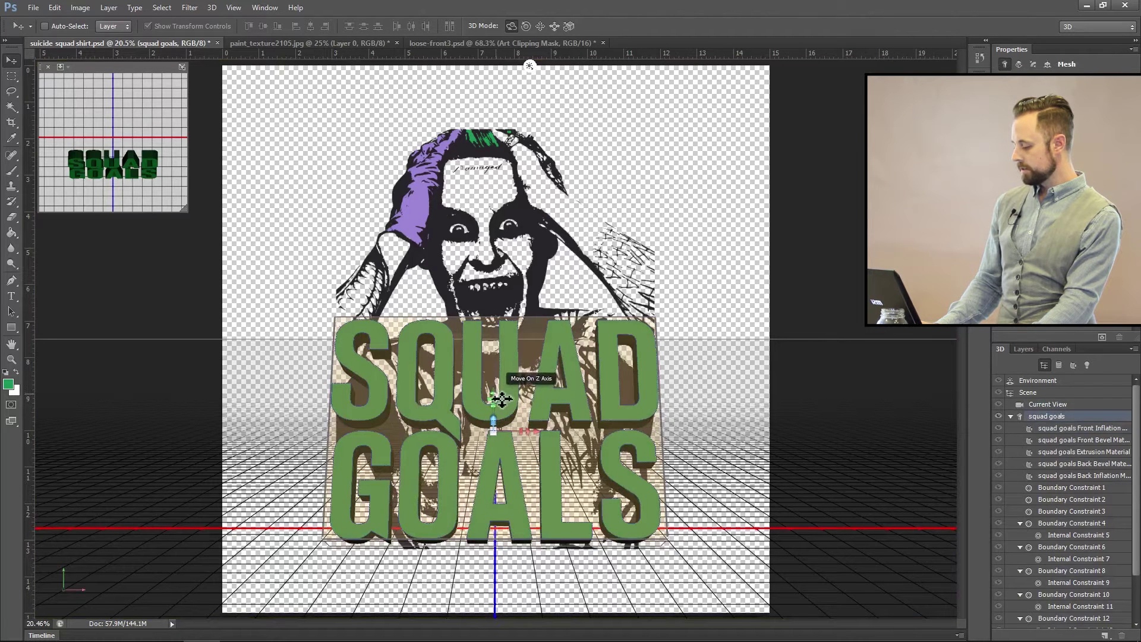
left_click_drag(497, 397, 495, 372)
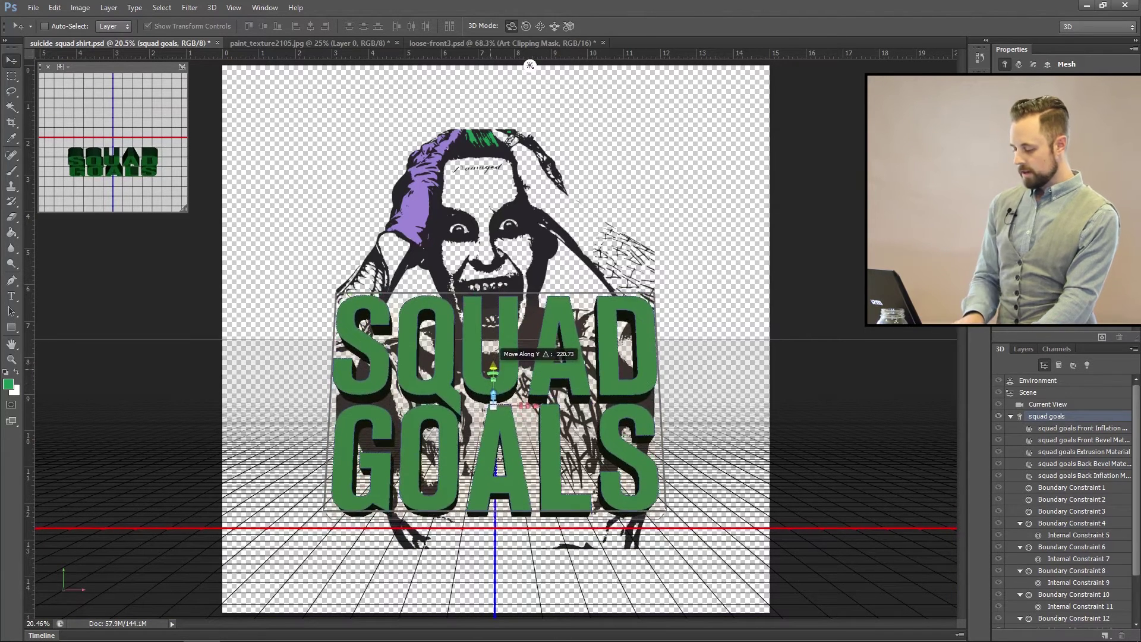
Rasterize the squad goals 3D layer into a regular pixel layer.
left_click(1012, 417)
left_click(1030, 351)
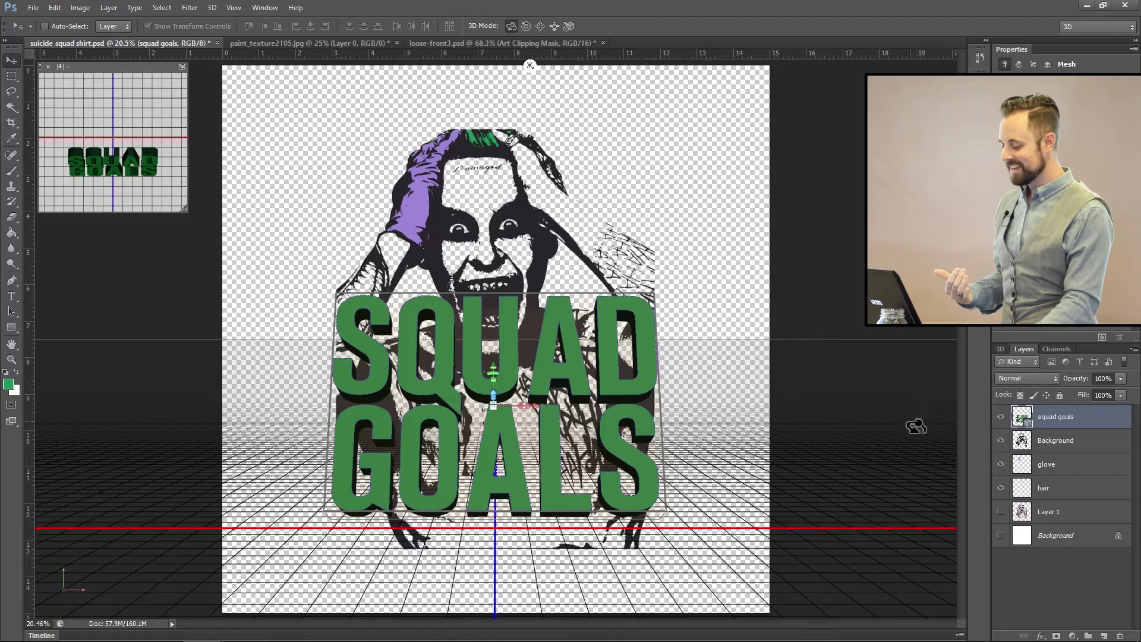
right_click(1067, 422)
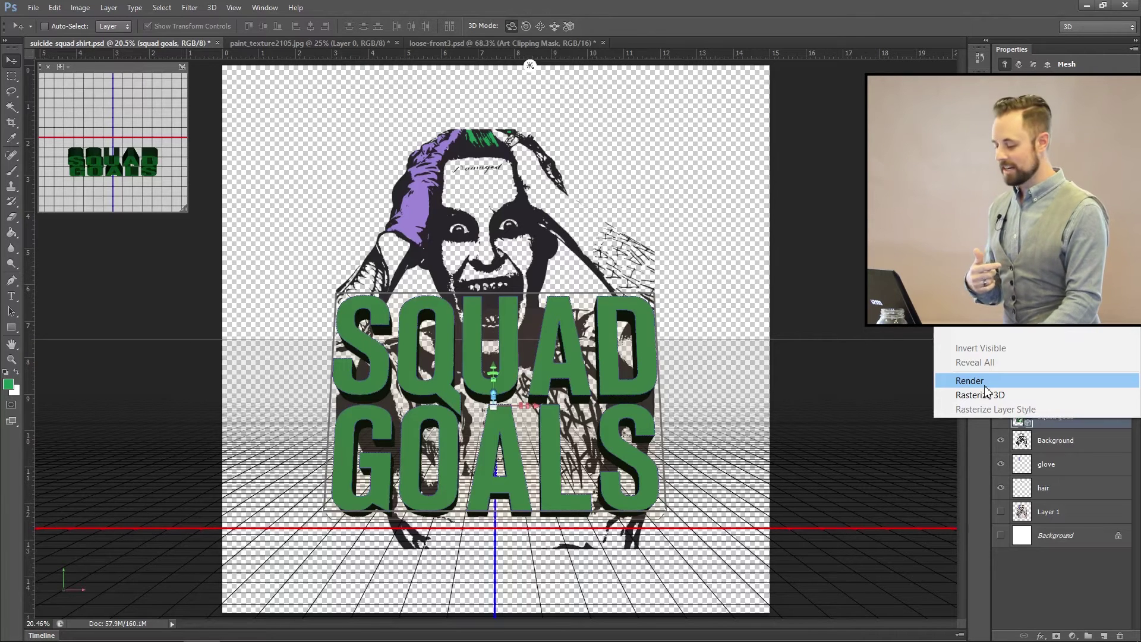
left_click(1006, 395)
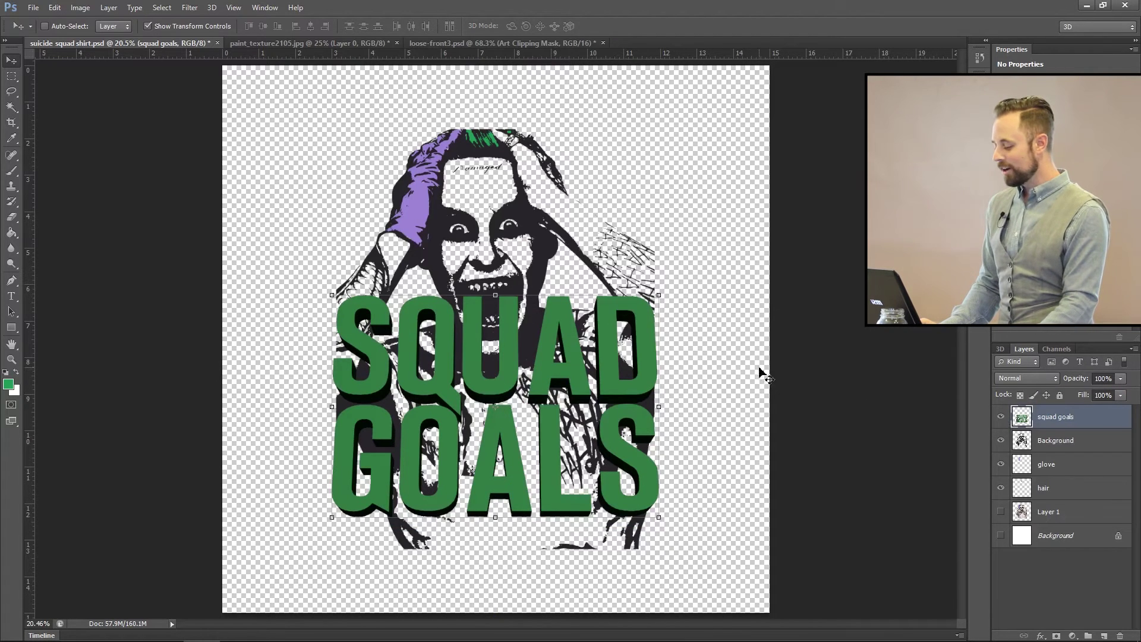
Select the green front faces of all letters with the Magic Wand at tolerance 97 and Contiguous turned off.
left_click(11, 107)
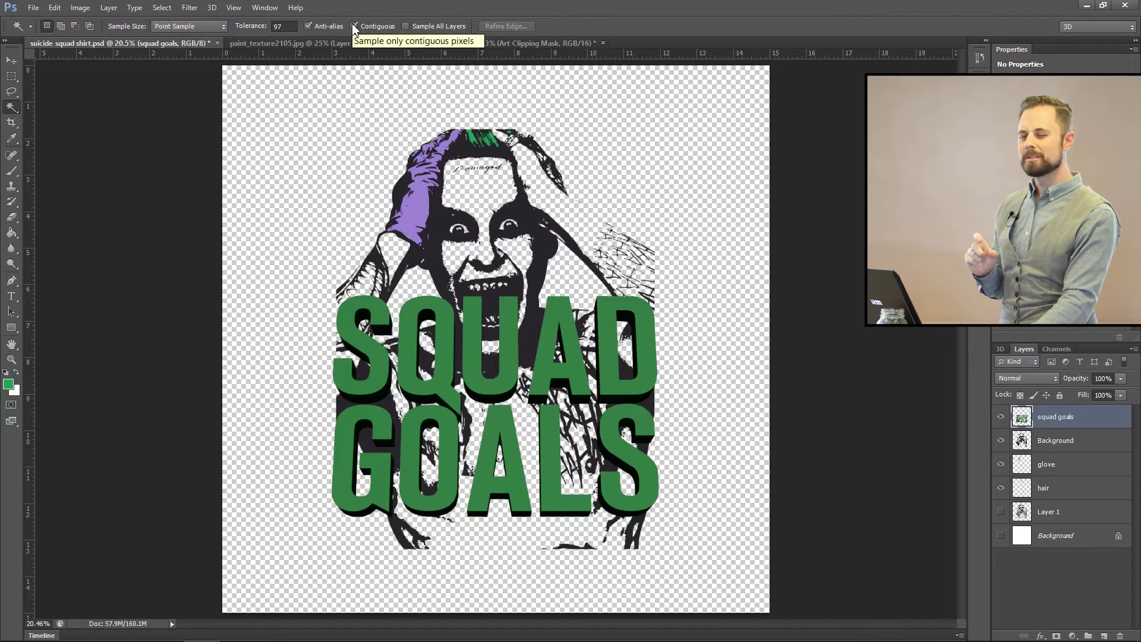
left_click(474, 325)
key("ctrl+d")
left_click(354, 26)
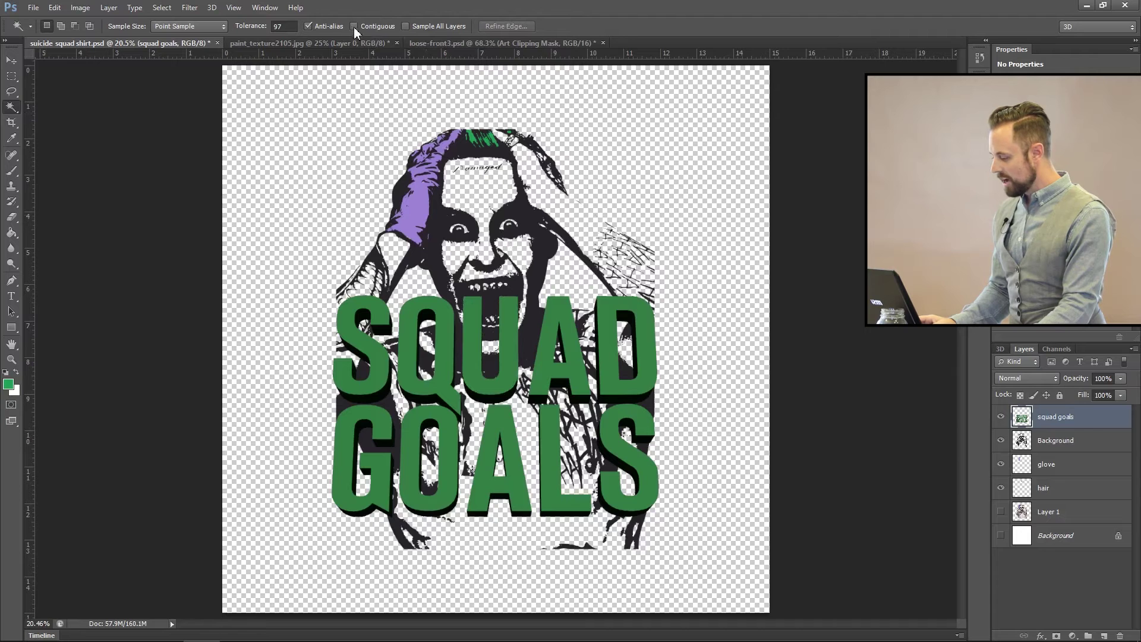
left_click(478, 356)
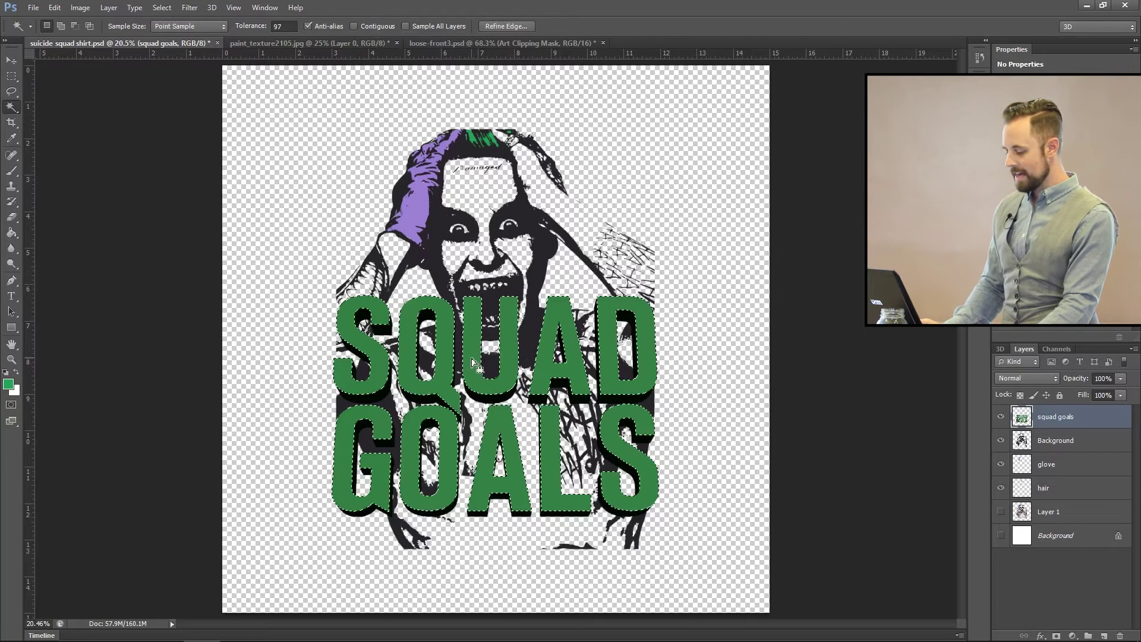
Create a new layer above squad goals and set the foreground color to bright turquoise 00ffc6.
left_click(1104, 635)
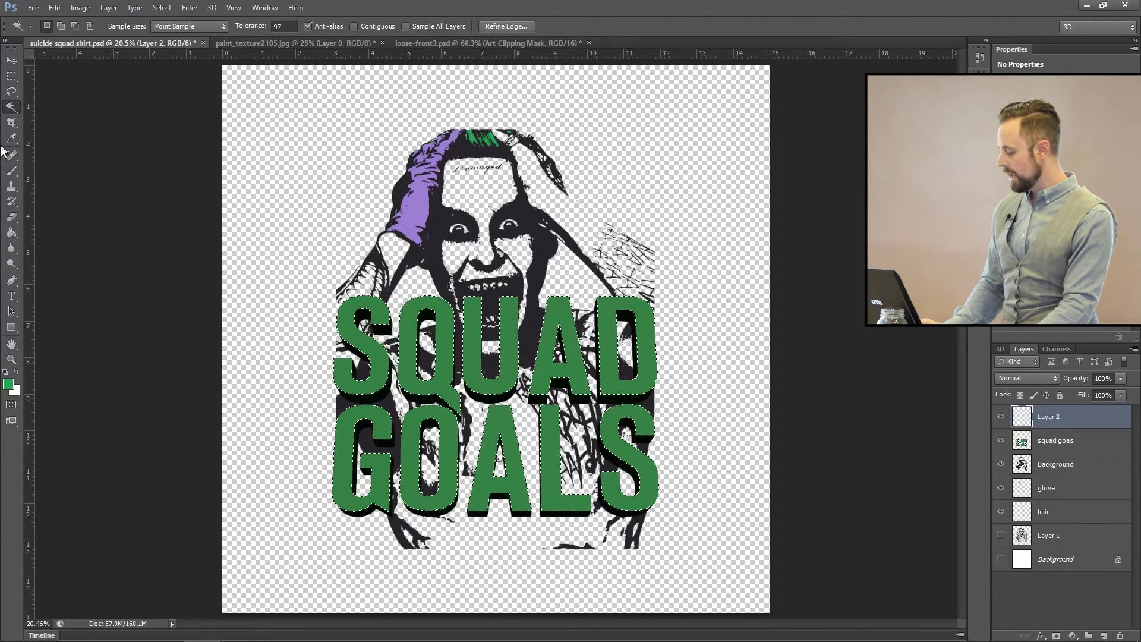
key("i")
left_click(8, 384)
mouse_move(644, 283)
left_mouse_down()
mouse_move(662, 212)
mouse_move(682, 269)
left_mouse_up()
mouse_move(745, 315)
left_mouse_down()
mouse_move(744, 337)
mouse_move(747, 268)
left_mouse_up()
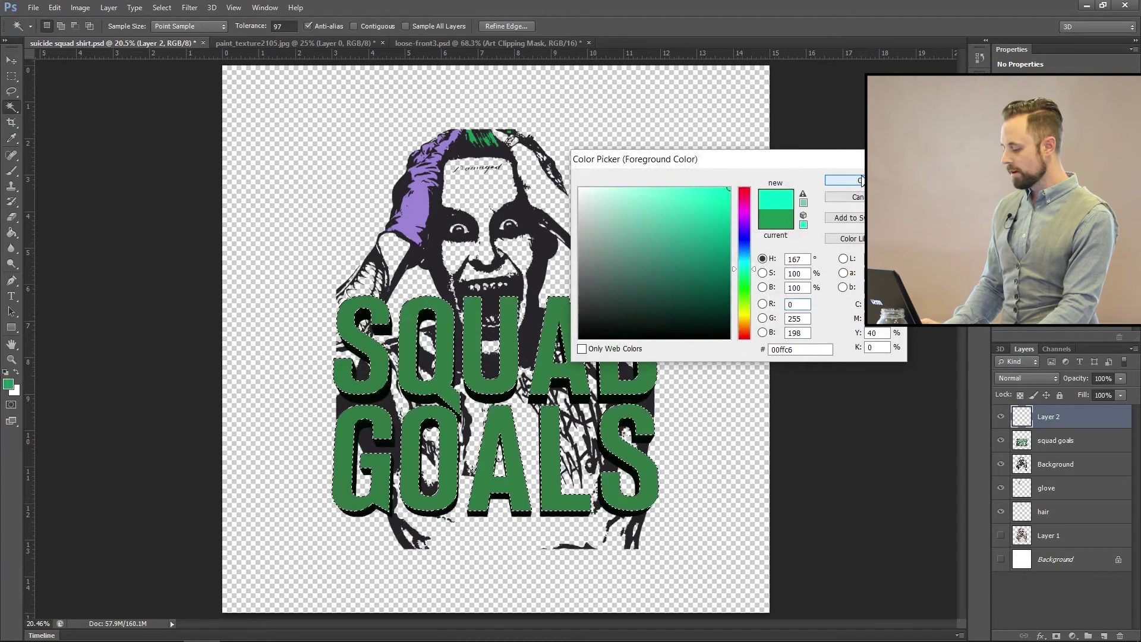
left_click(844, 180)
key("w")
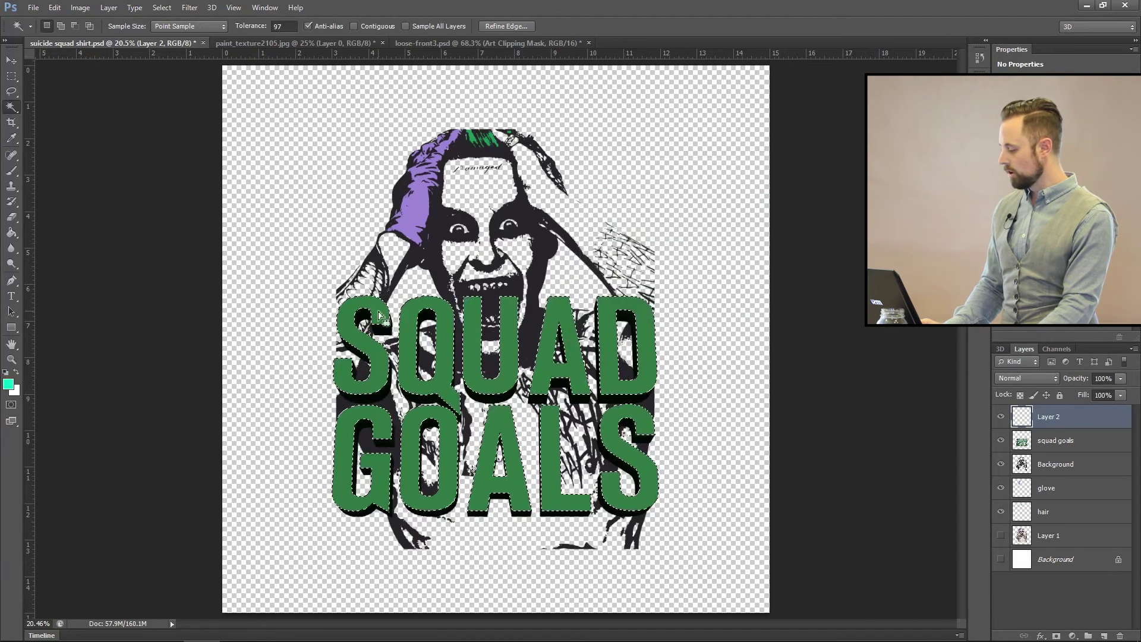
Fill the selected letter faces on Layer 2 with the turquoise foreground color using the Paint Bucket.
left_click(11, 233)
left_click(419, 310)
key("ctrl+d")
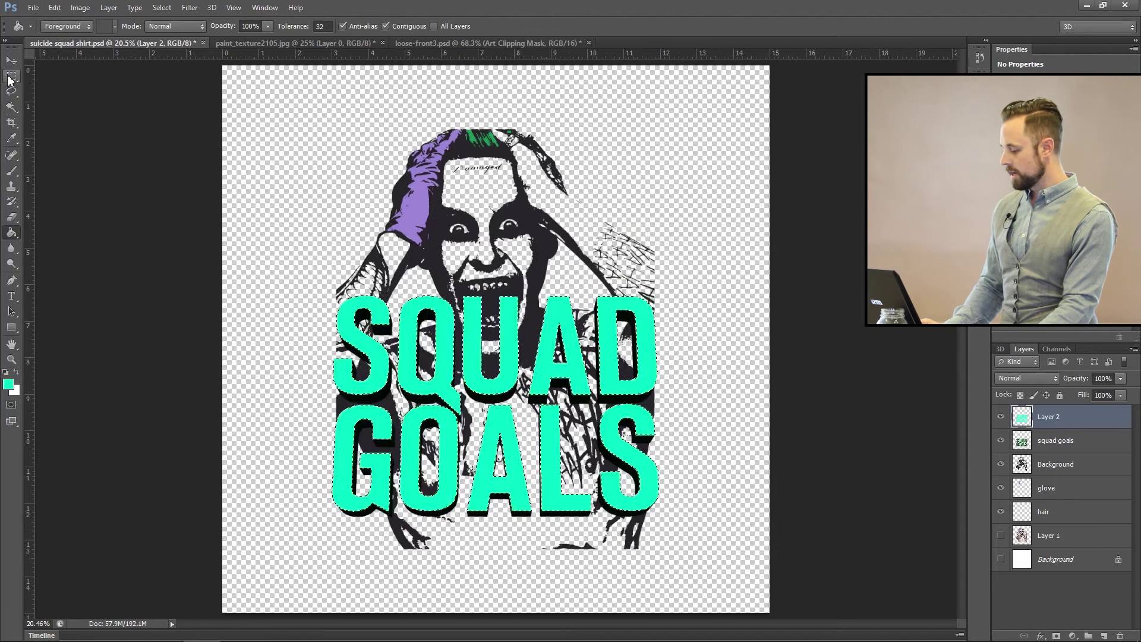
Deselect the letter faces, then add a new empty layer above Layer 2 and rename Layer 2 as top font.
key("m")
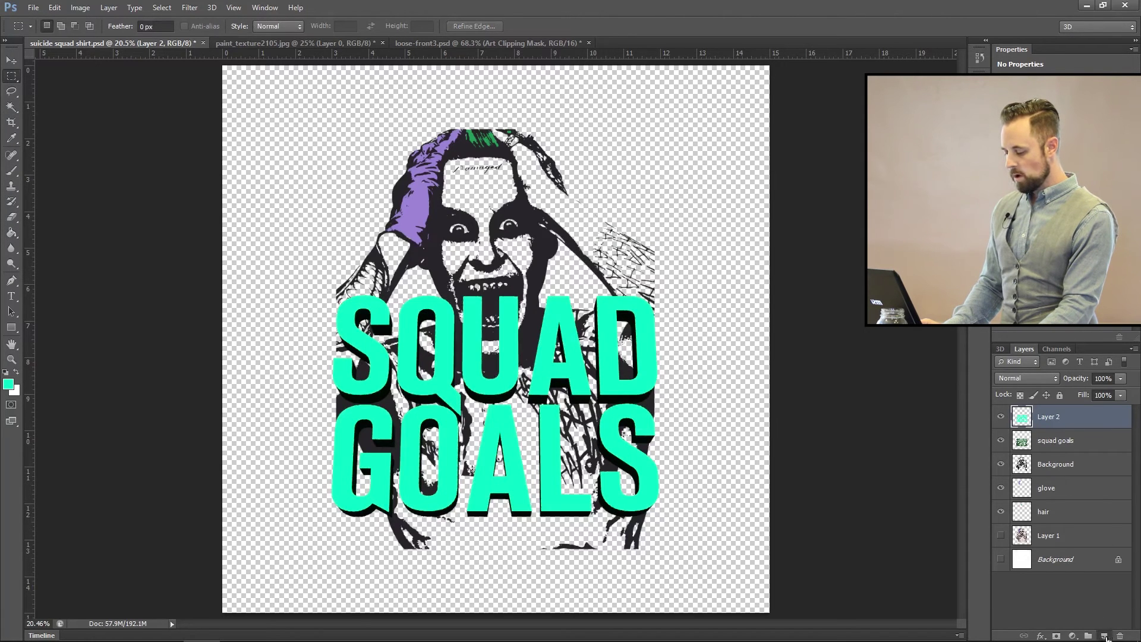
left_click(1103, 636)
double_click(1051, 441)
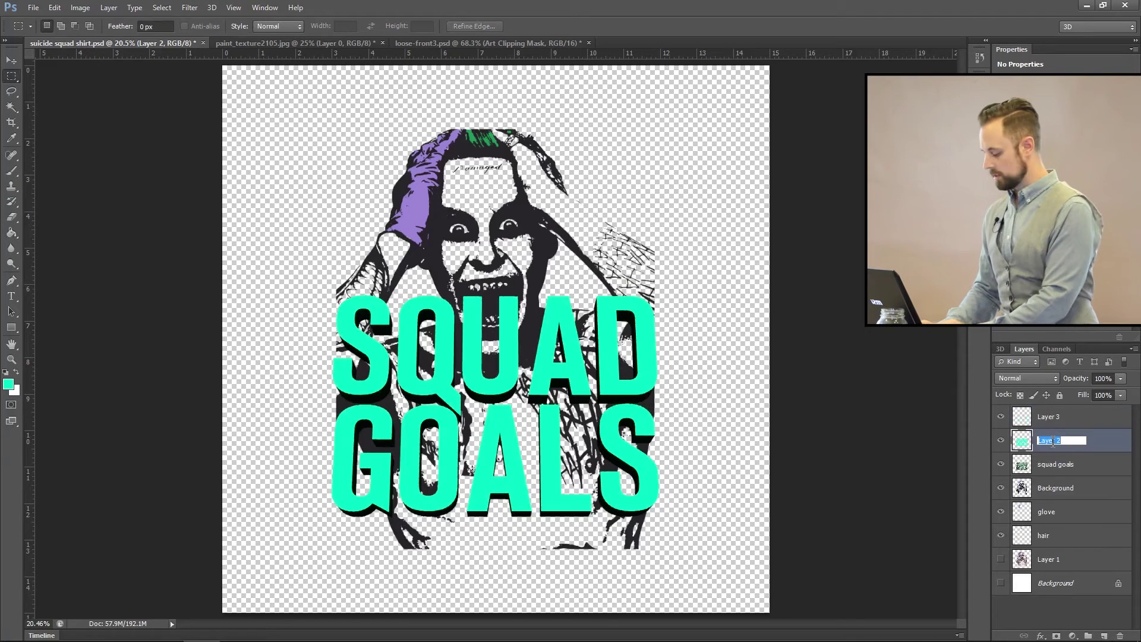
type("top font")
key("Return")
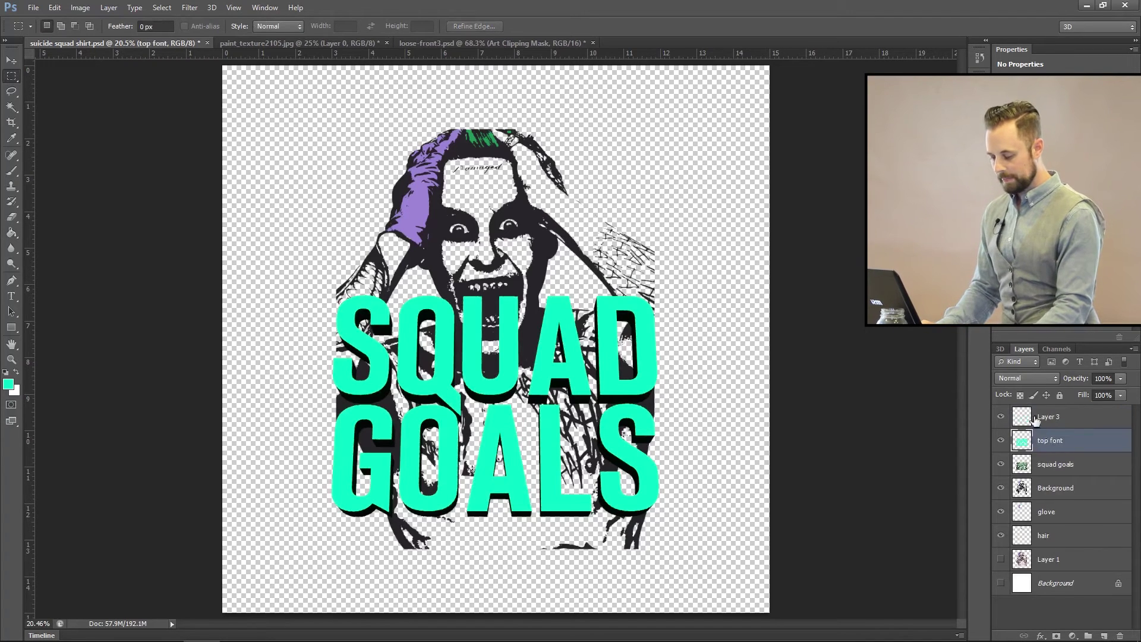
Rename the new empty Layer 3 as side font.
double_click(1048, 417)
type("b")
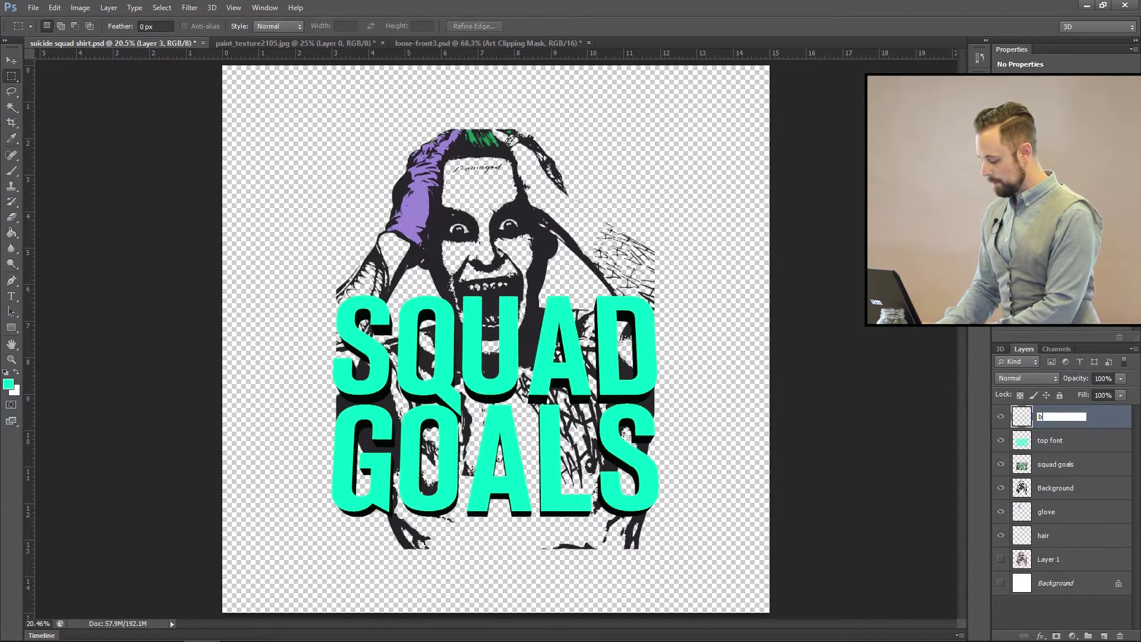
type("ottom")
key("BackSpace")
key("BackSpace")
key("BackSpace")
key("BackSpace")
key("BackSpace")
key("BackSpace")
key("BackSpace")
type("side font")
key("Return")
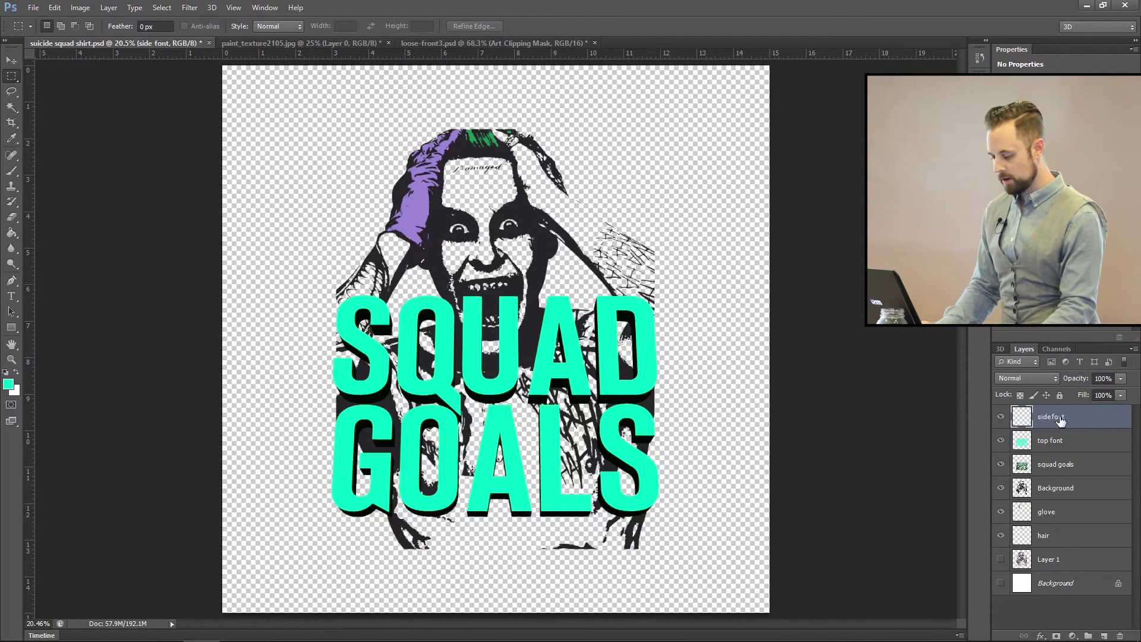
Select the black extruded sides of all letters on the squad goals layer with the Magic Wand at tolerance 97, Contiguous off.
left_click(1057, 470)
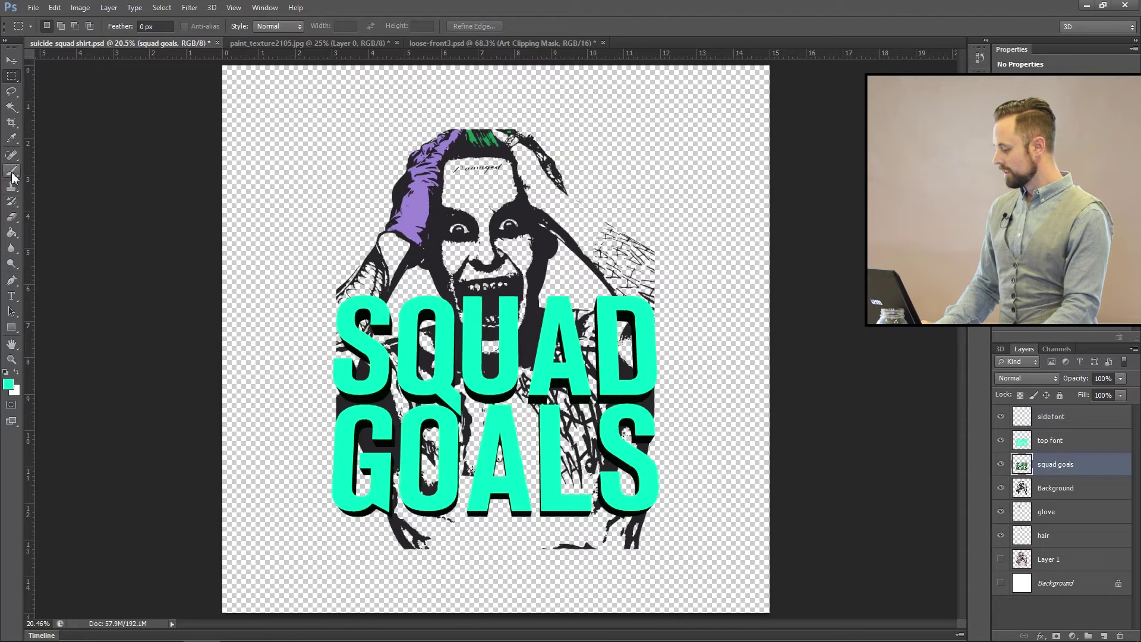
left_click(11, 107)
scroll(443, 410, "up", 2)
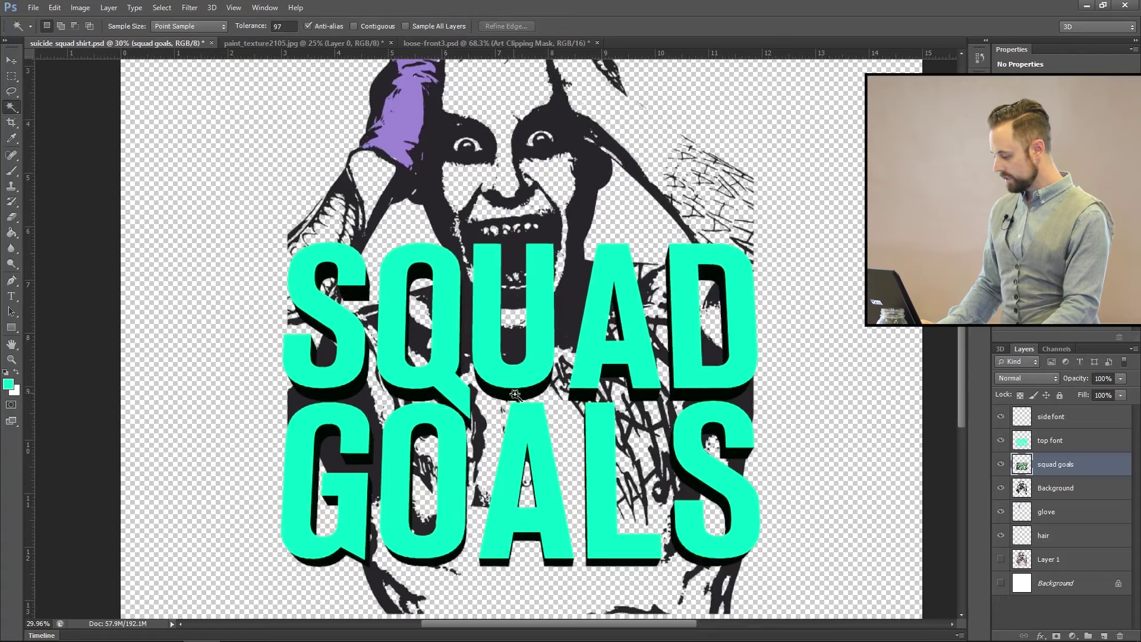
left_click(515, 394)
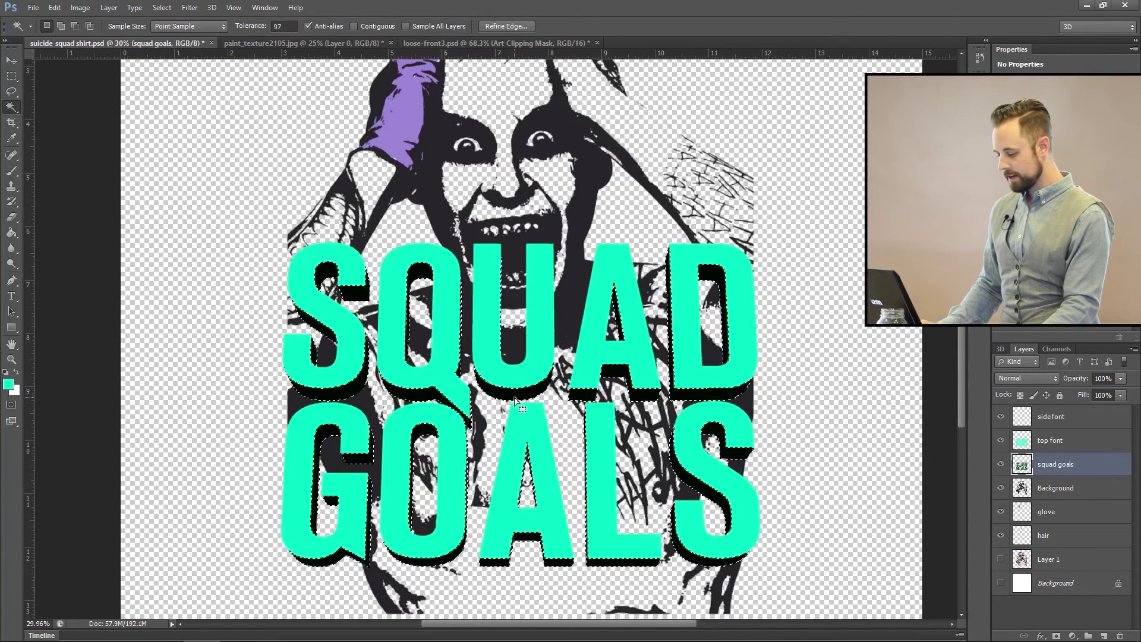
Make side font the active layer and set the foreground color to dark 26242a, sampled from the figure's dark areas.
left_click(1048, 419)
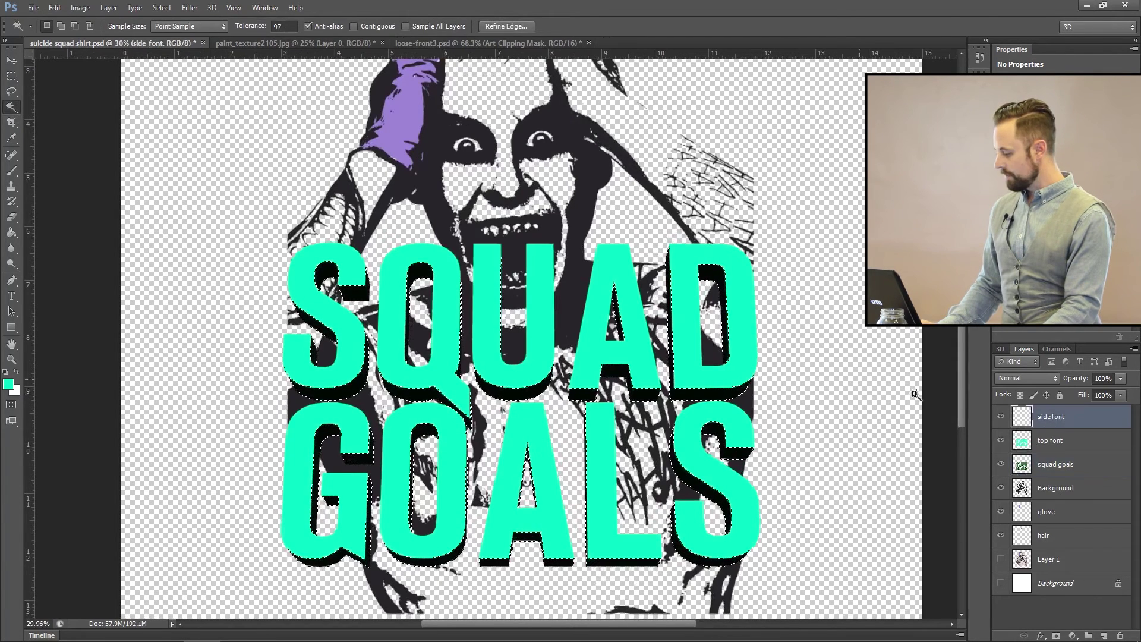
left_click(9, 384)
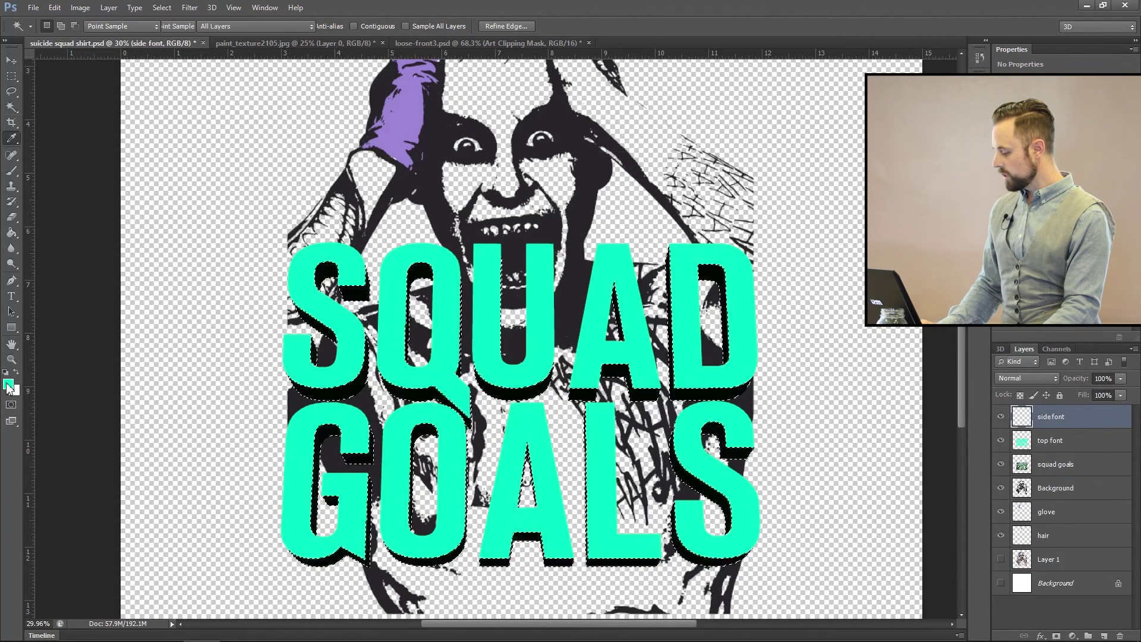
left_click(441, 191)
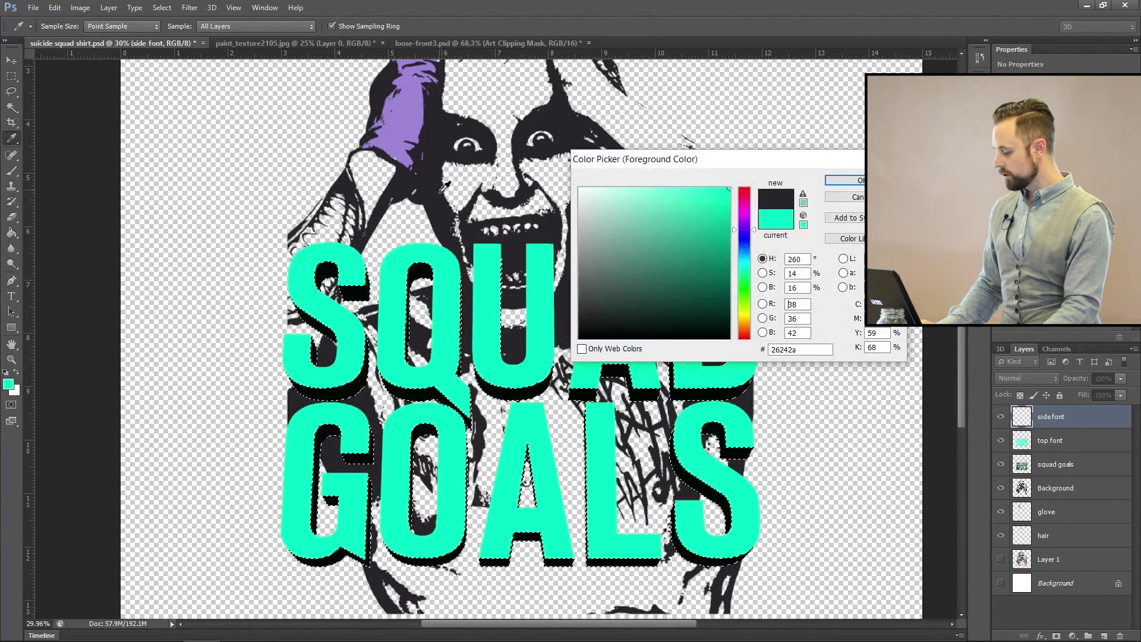
left_click(843, 181)
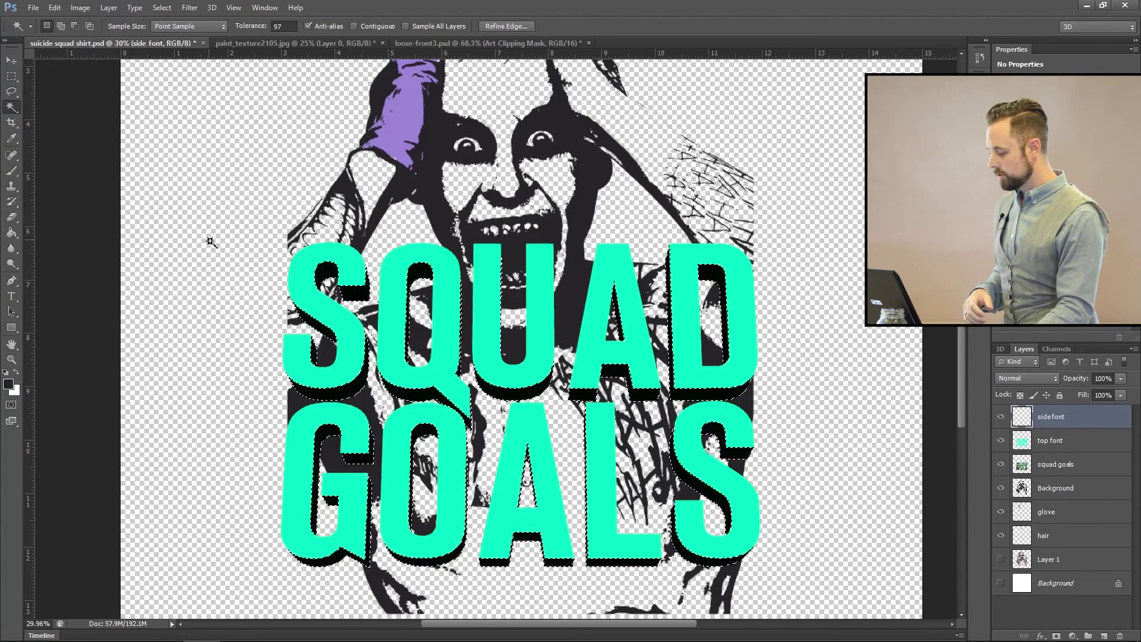
Fill the selected letter sides on side font with the dark foreground color using the Paint Bucket, and move top font above side font.
left_click(11, 186)
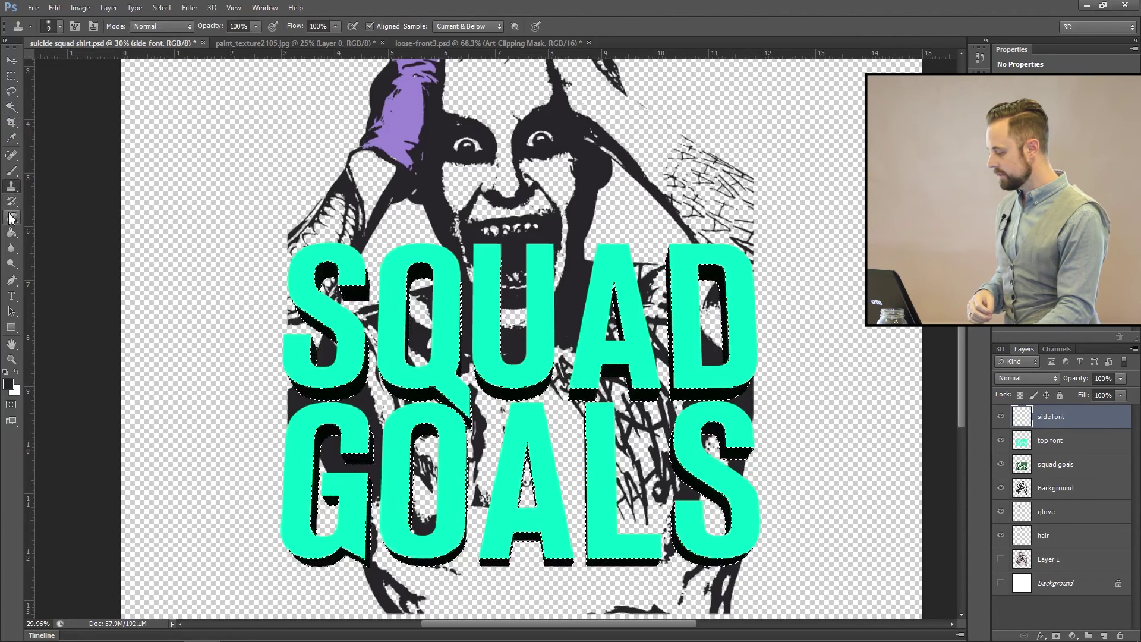
left_click(11, 232)
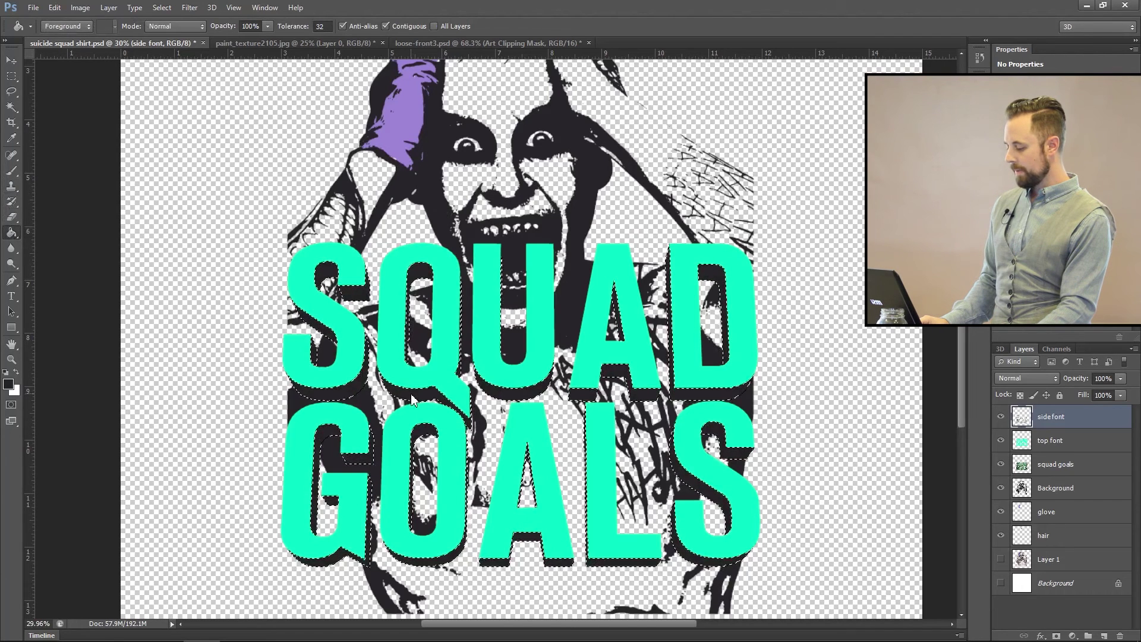
left_click(11, 76)
left_click(575, 243)
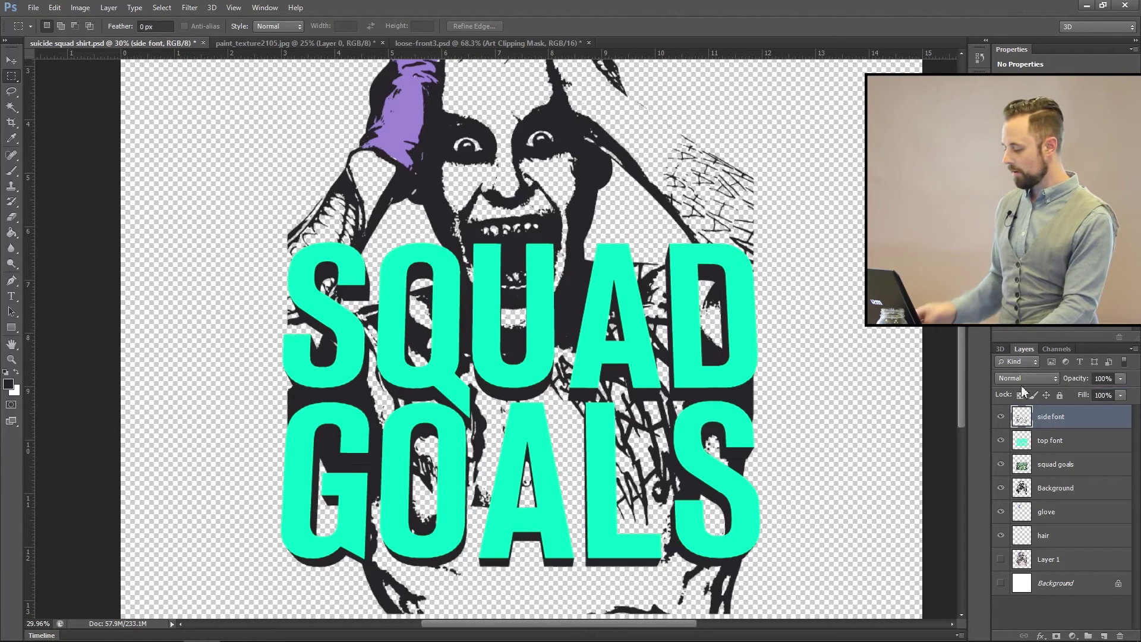
scroll(531, 208, "down", 5, "alt")
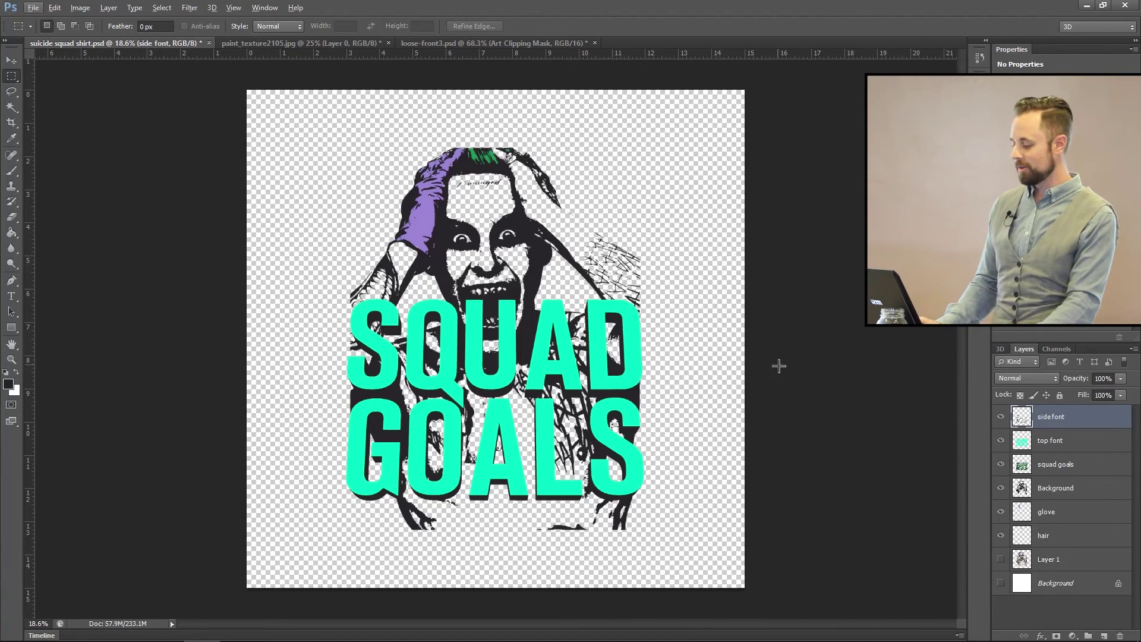
left_click_drag(1066, 447, 1067, 417)
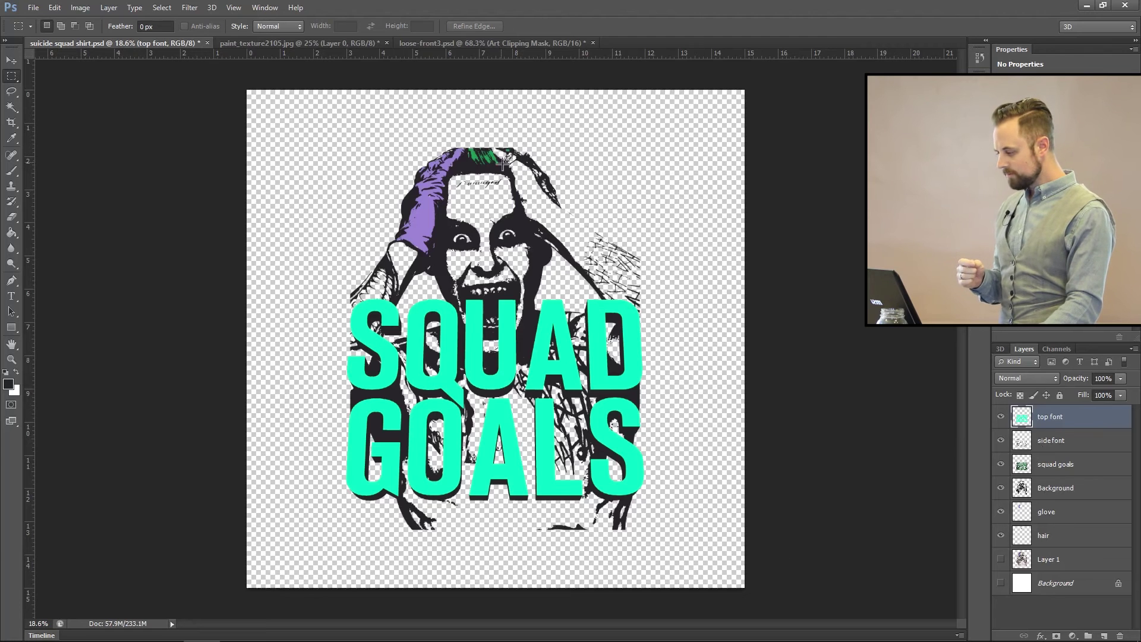
Copy the paint texture from paint_texture2105.jpg over the lettering in suicide squad shirt.psd and clip it to the top font layer.
left_click(294, 45)
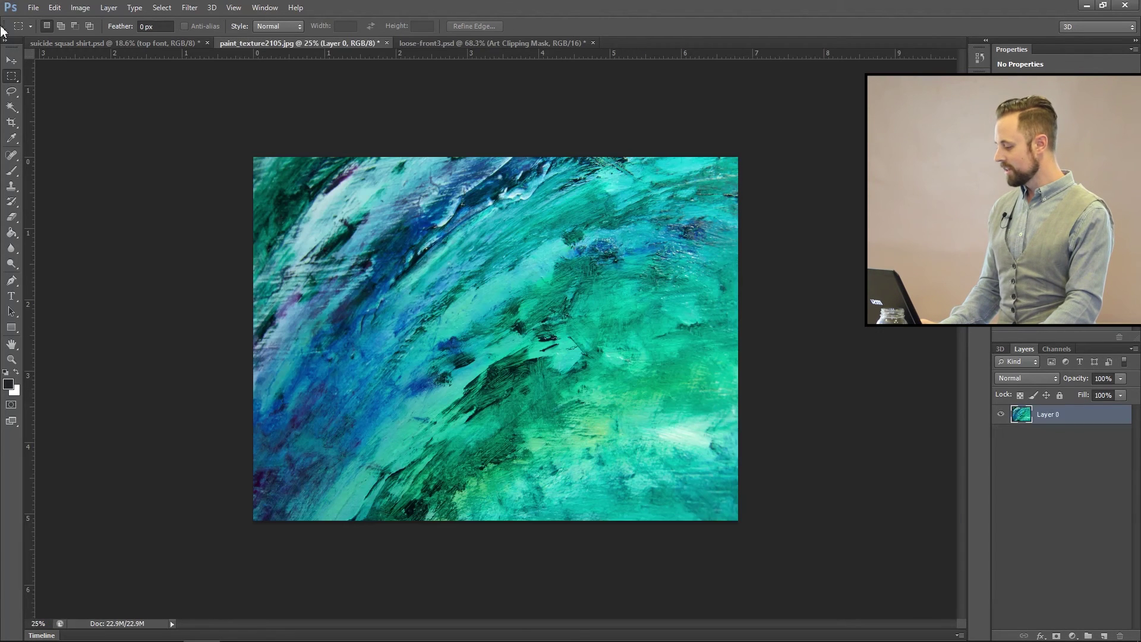
left_click(10, 59)
left_click_drag(368, 217, 591, 365)
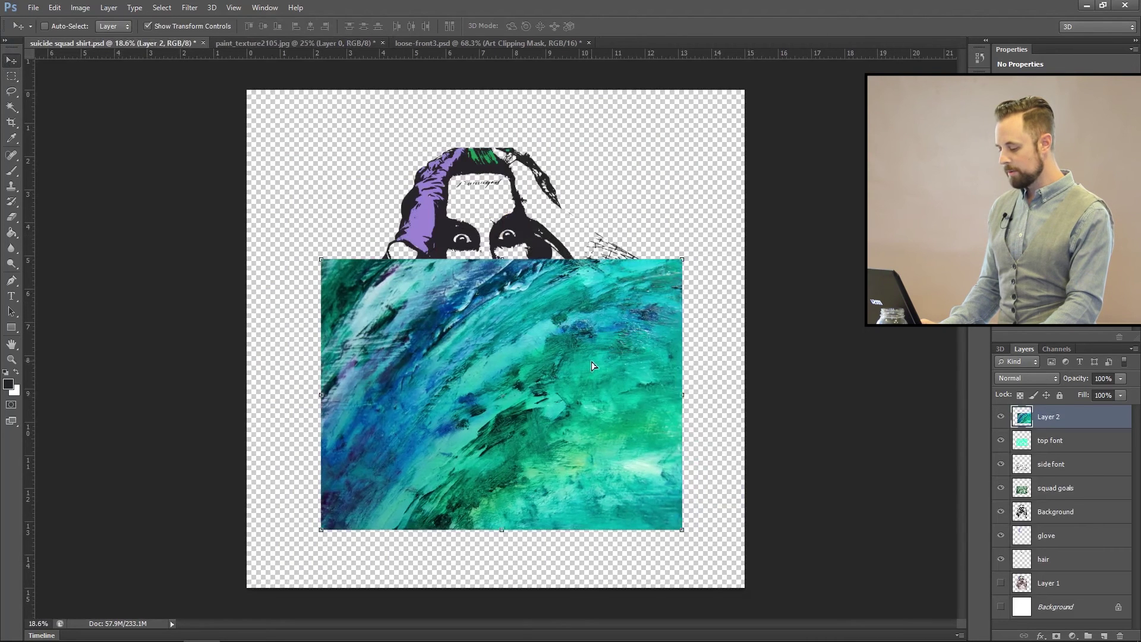
right_click(1095, 419)
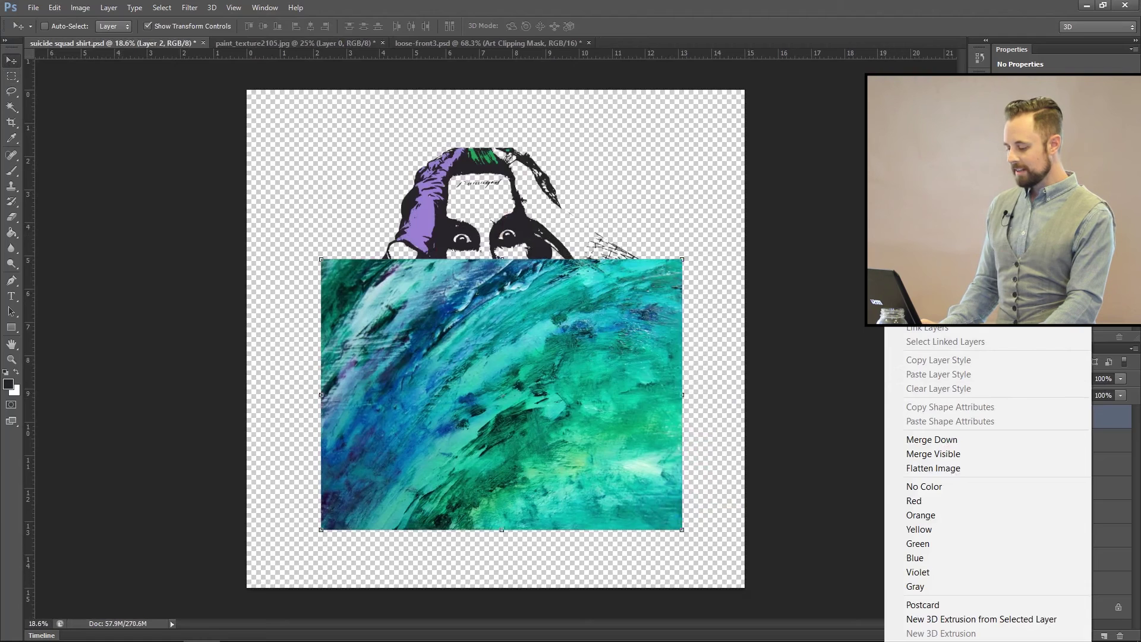
left_click(939, 309)
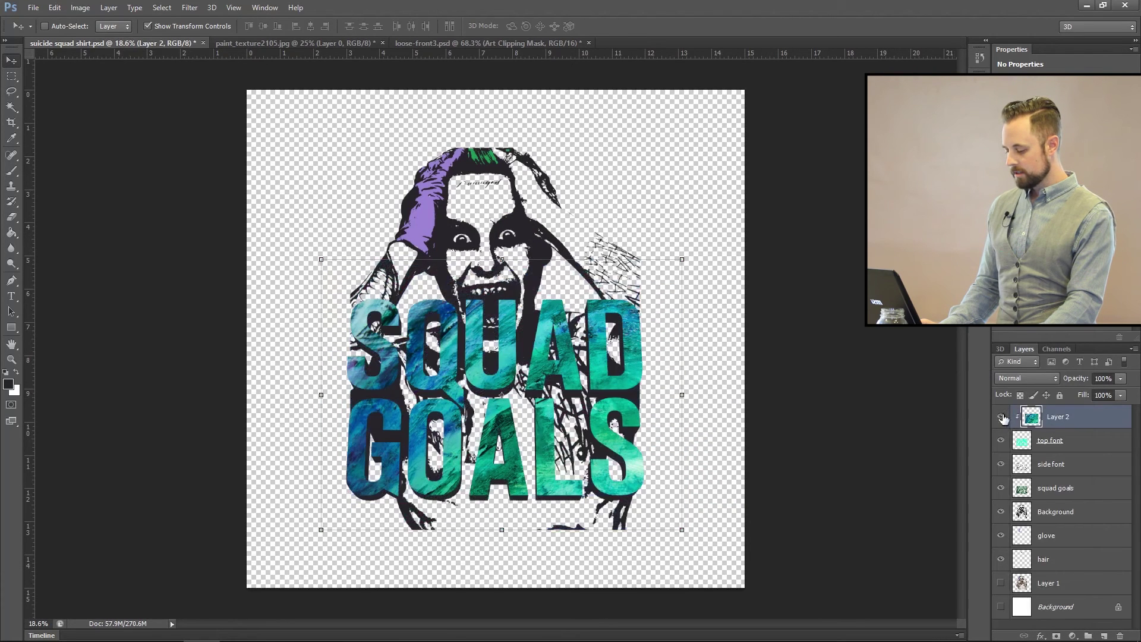
Add a white Stroke layer style to the top font layer with its position set to Inside.
left_click(1026, 446)
right_click(1025, 446)
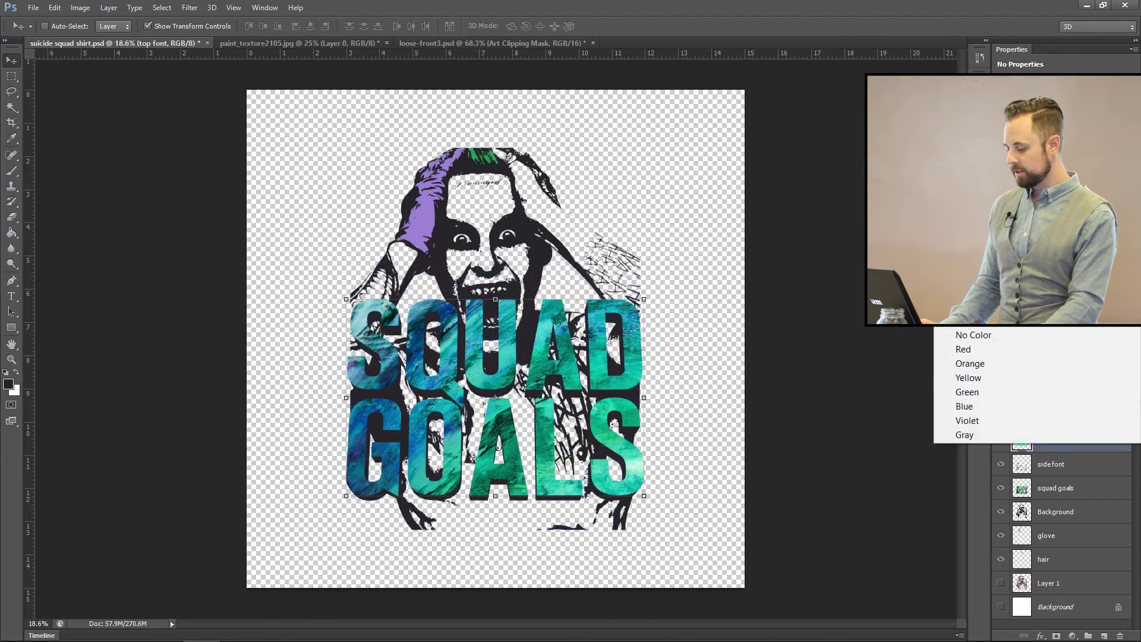
left_click(963, 24)
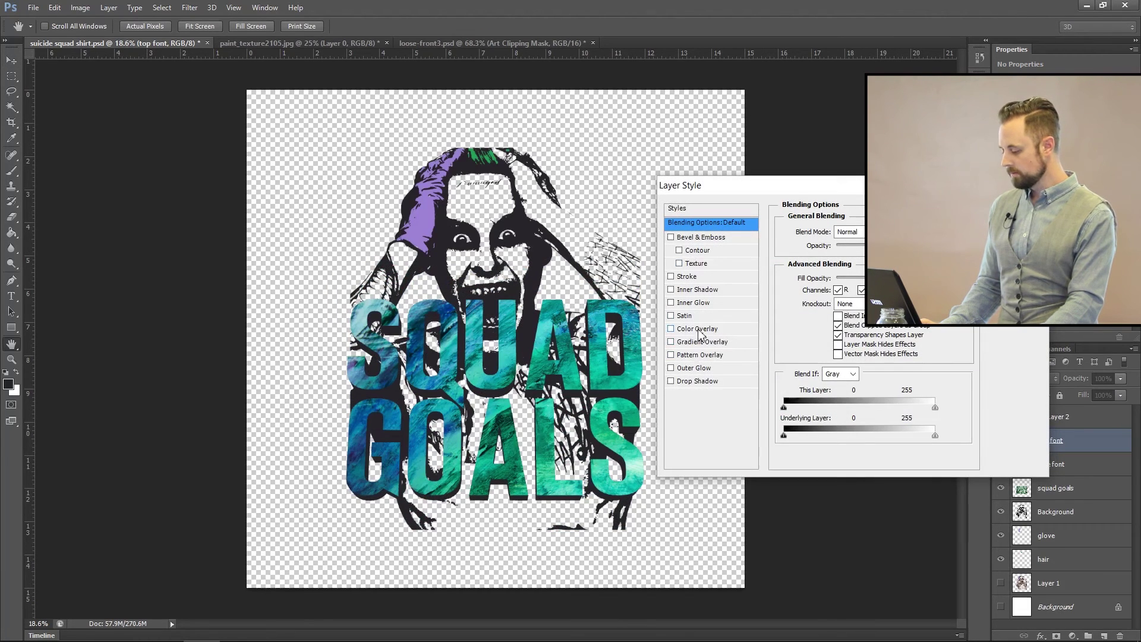
left_click(693, 277)
left_click(844, 245)
left_click(843, 253)
left_click(815, 315)
left_click_drag(713, 241, 630, 130)
left_click(847, 186)
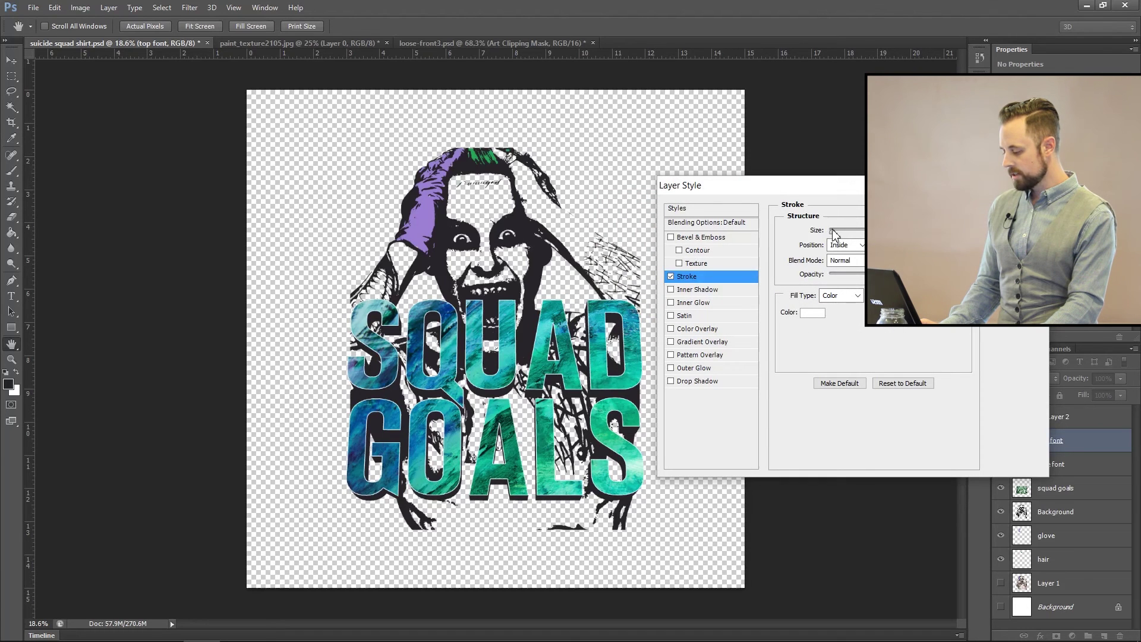
Widen the white inside stroke on the top font lettering slightly and apply the layer style.
left_click_drag(836, 234, 838, 235)
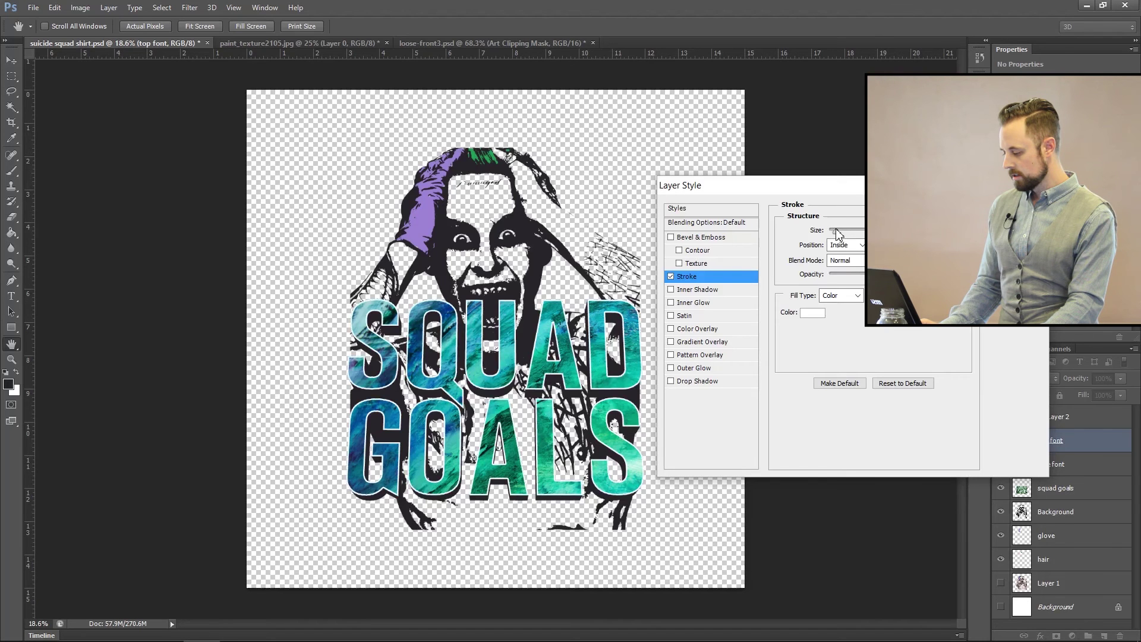
key("Return")
key("v")
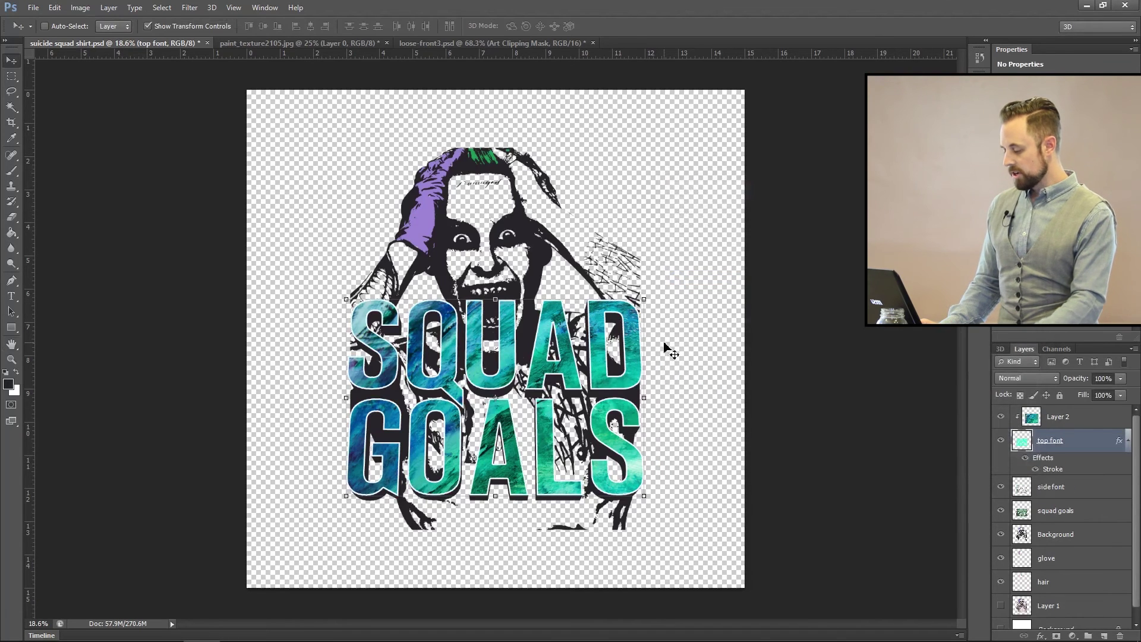